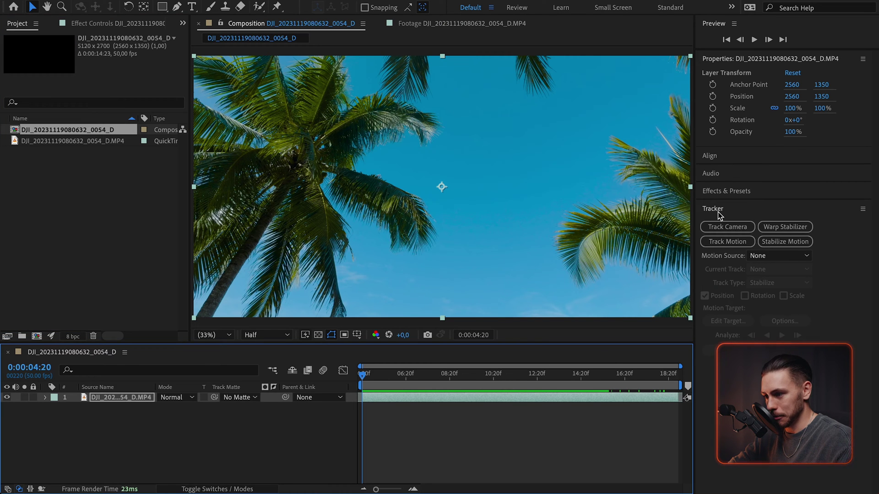
Run Track Camera on the palm clip with Detailed Analysis on, solving 723 frames at 3.08 px error
{"action": "left_click", "coordinate": [497, 1]}
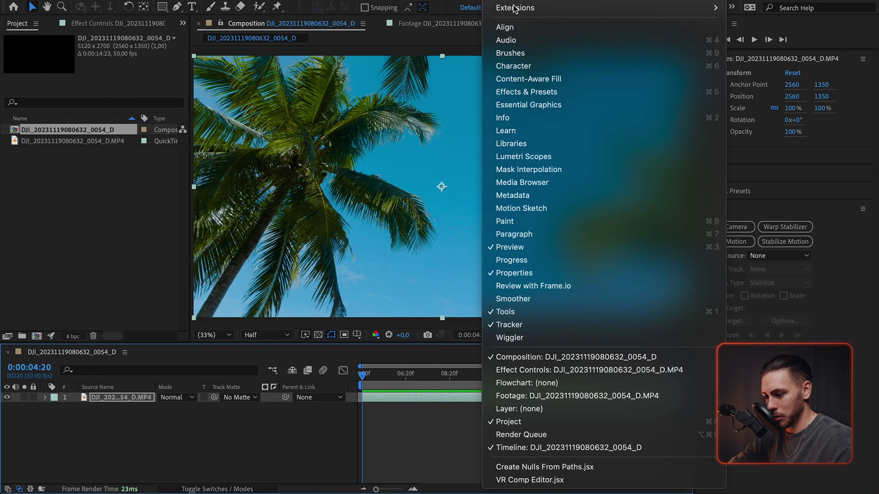
{"action": "left_click", "coordinate": [529, 325]}
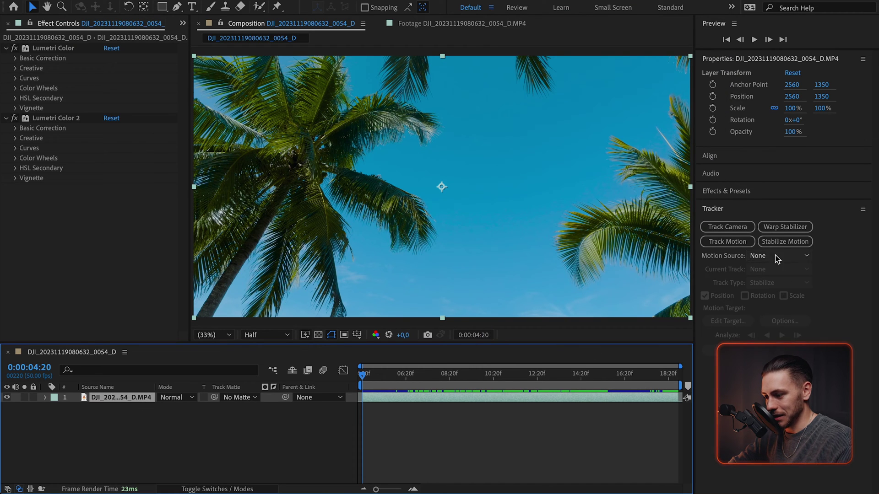
{"action": "left_click", "coordinate": [736, 227]}
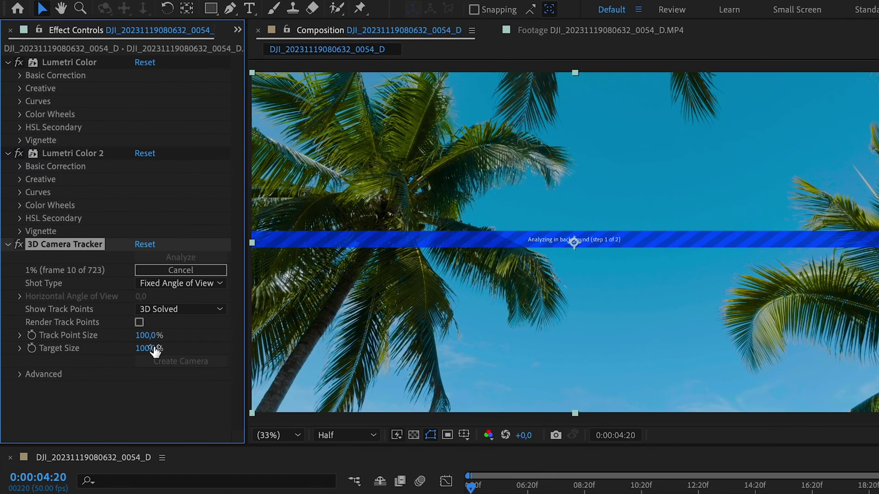
{"action": "left_click", "coordinate": [22, 375]}
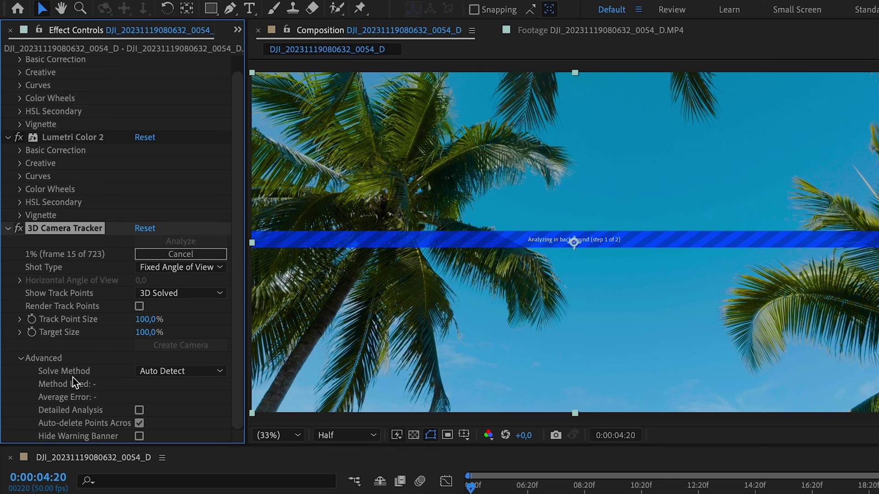
{"action": "left_click", "coordinate": [138, 410]}
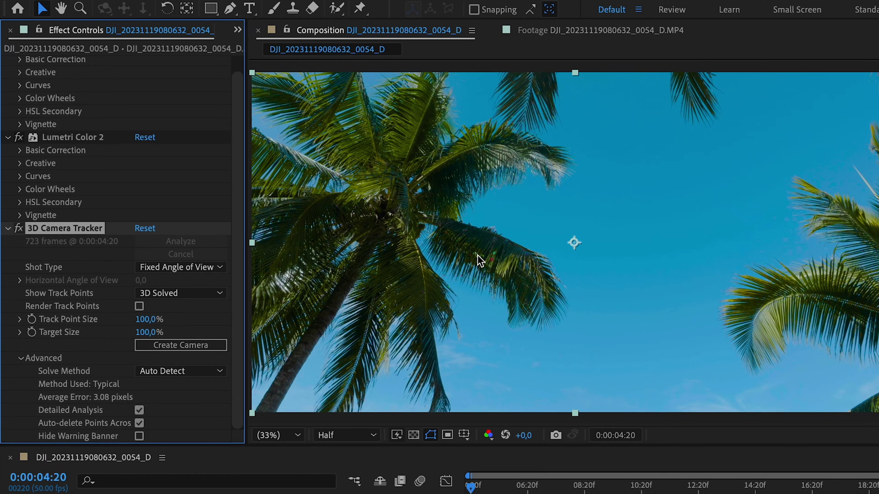
{"action": "scroll", "coordinate": [477, 255], "scroll_direction": "up", "scroll_amount": 5}
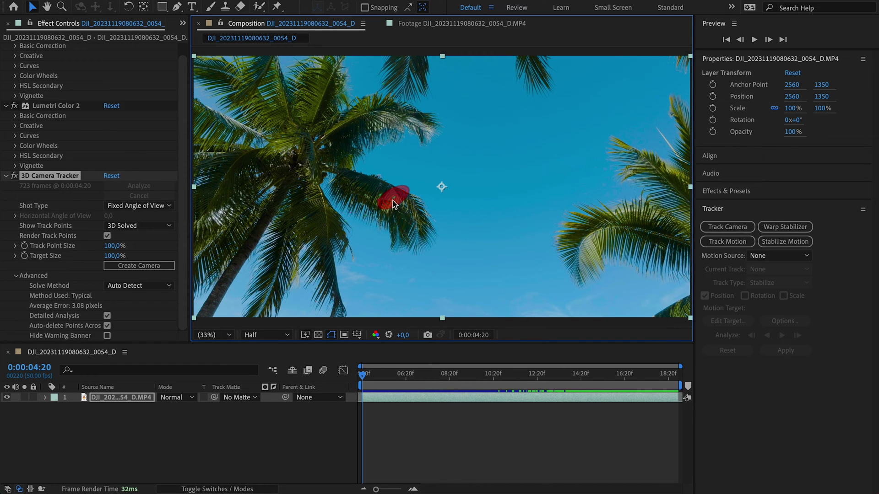
Create a text layer and camera on the frond track point, rotating the text to 18.5°, 353.6°, 0.7°
{"action": "right_click", "coordinate": [393, 204]}
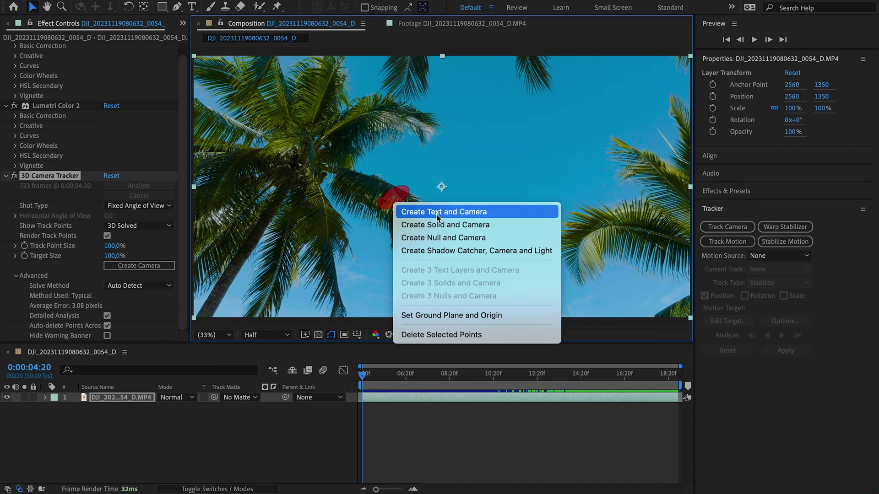
{"action": "left_click", "coordinate": [496, 213]}
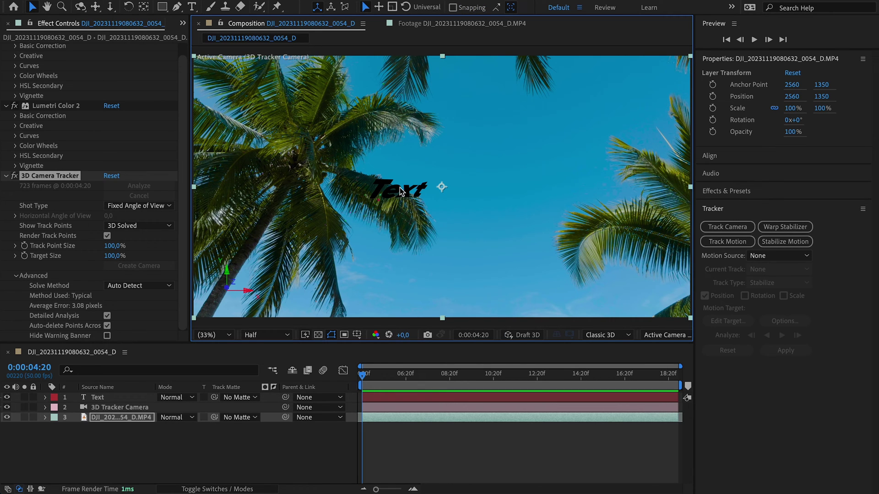
{"action": "left_click", "coordinate": [108, 399]}
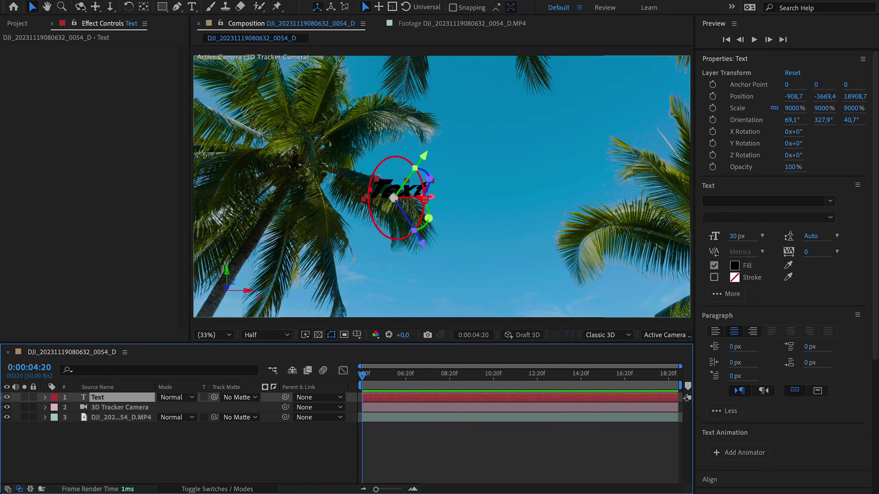
{"action": "left_click_drag", "start_coordinate": [425, 200], "coordinate": [406, 204]}
{"action": "left_click_drag", "start_coordinate": [426, 172], "coordinate": [426, 173]}
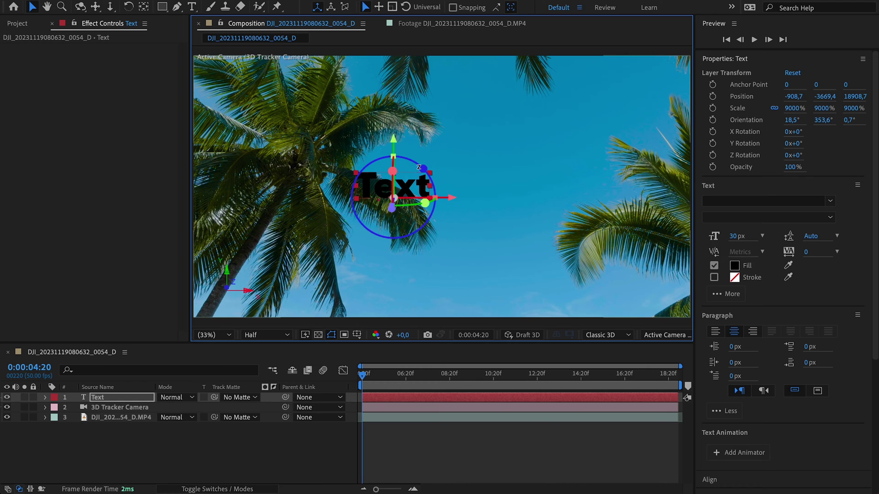
Replace the placeholder text with 'WELCOME TO' in Montserrat Black
{"action": "double_click", "coordinate": [406, 189]}
{"action": "key", "text": "BackSpace"}
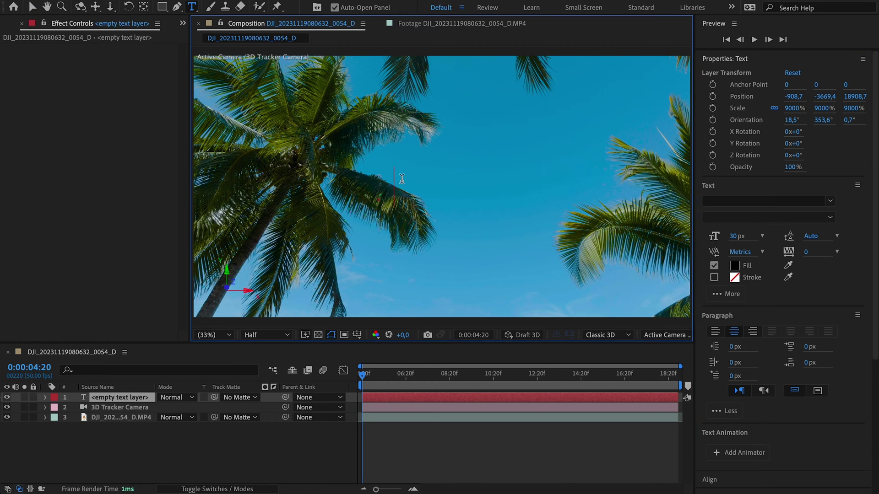
{"action": "type", "text": "WELCOME TO"}
{"action": "key", "text": "ctrl+a"}
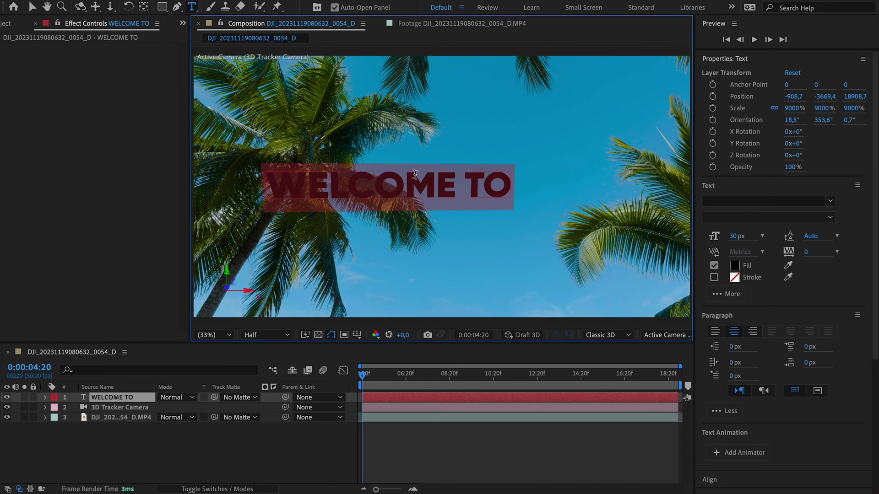
{"action": "left_click", "coordinate": [744, 337]}
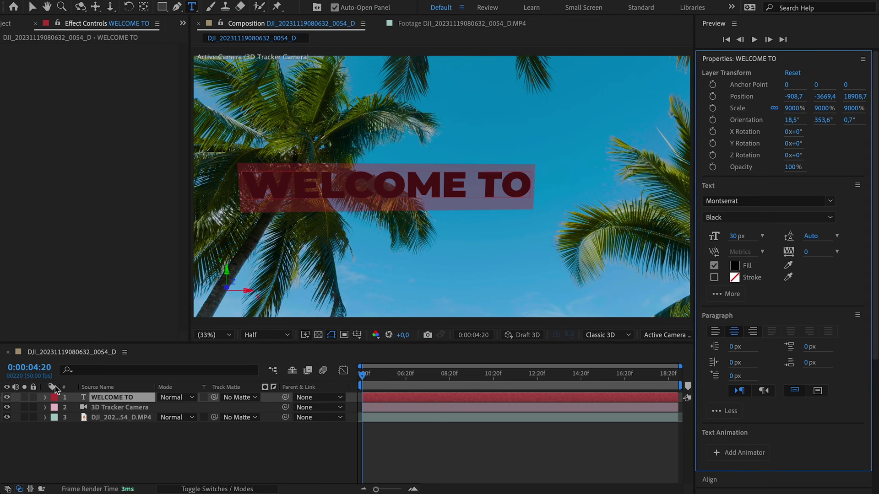
{"action": "left_click", "coordinate": [110, 400]}
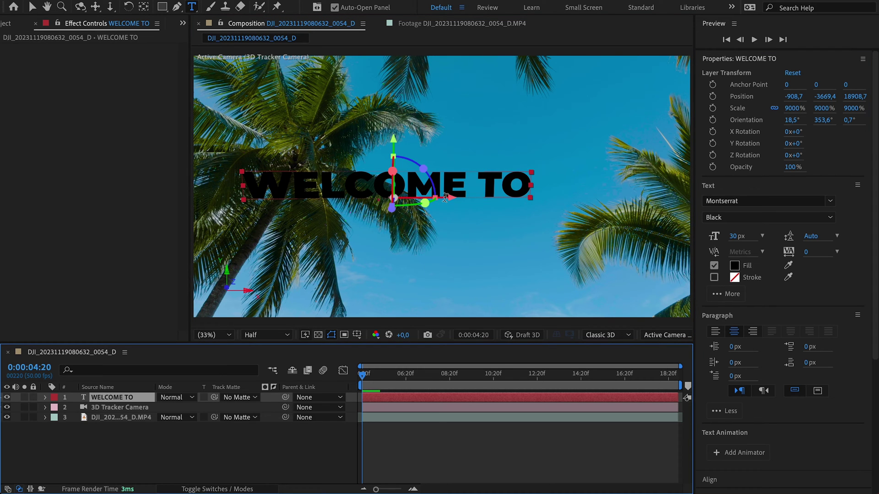
Fill WELCOME TO white and move it right of the palm and higher into the sky
{"action": "key", "text": "v"}
{"action": "left_click_drag", "start_coordinate": [446, 198], "coordinate": [531, 195]}
{"action": "double_click", "coordinate": [532, 194]}
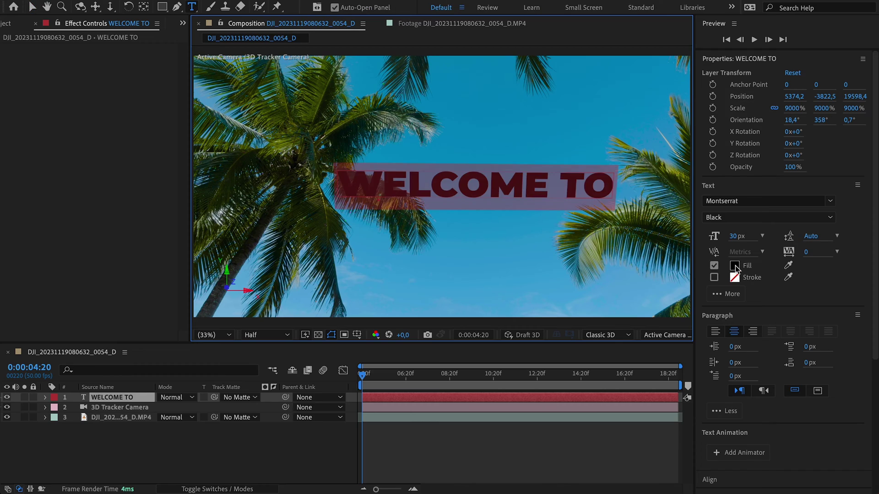
{"action": "left_click", "coordinate": [389, 468]}
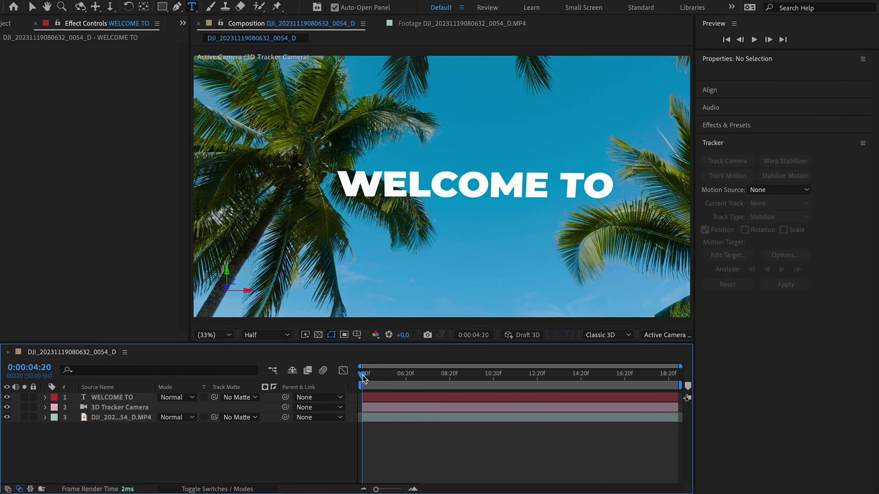
{"action": "mouse_move", "coordinate": [362, 379]}
{"action": "left_mouse_down"}
{"action": "mouse_move", "coordinate": [444, 376]}
{"action": "mouse_move", "coordinate": [365, 379]}
{"action": "left_mouse_up"}
{"action": "key", "text": "v"}
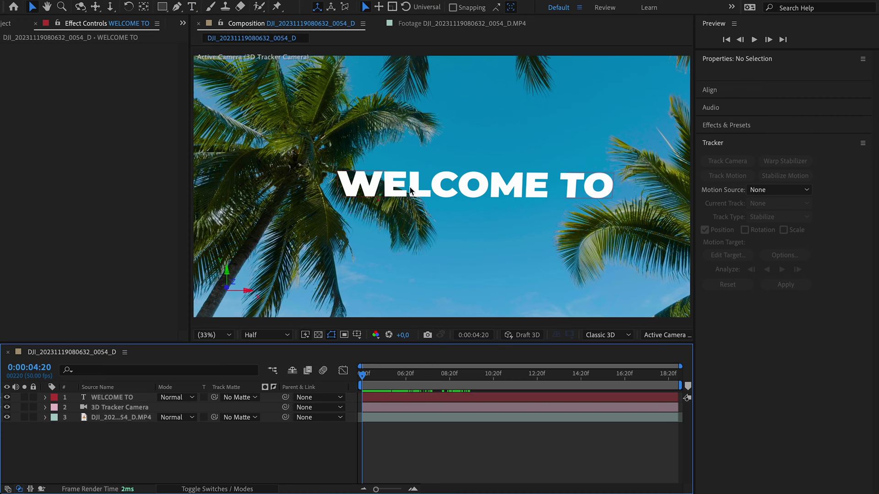
{"action": "left_click", "coordinate": [411, 190]}
{"action": "left_click_drag", "start_coordinate": [481, 136], "coordinate": [478, 125]}
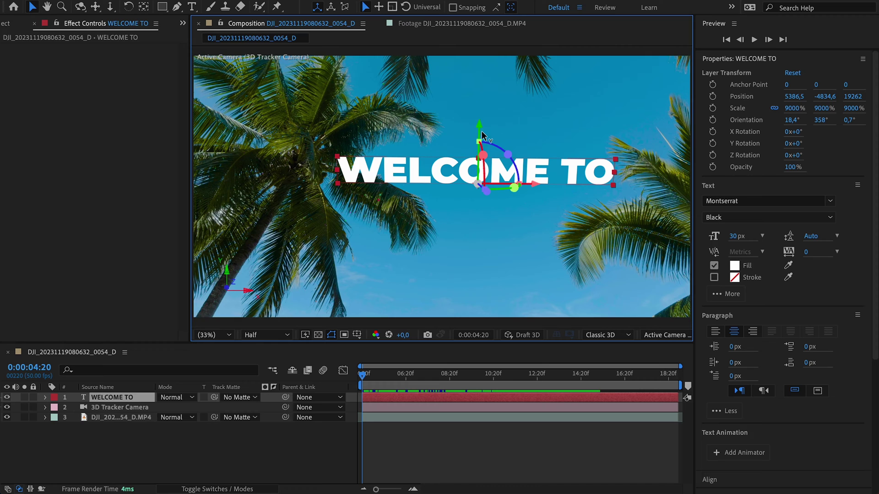
Duplicate the palm footage above the title and key out the blue sky with Keylight (1.2)
{"action": "left_click", "coordinate": [111, 418]}
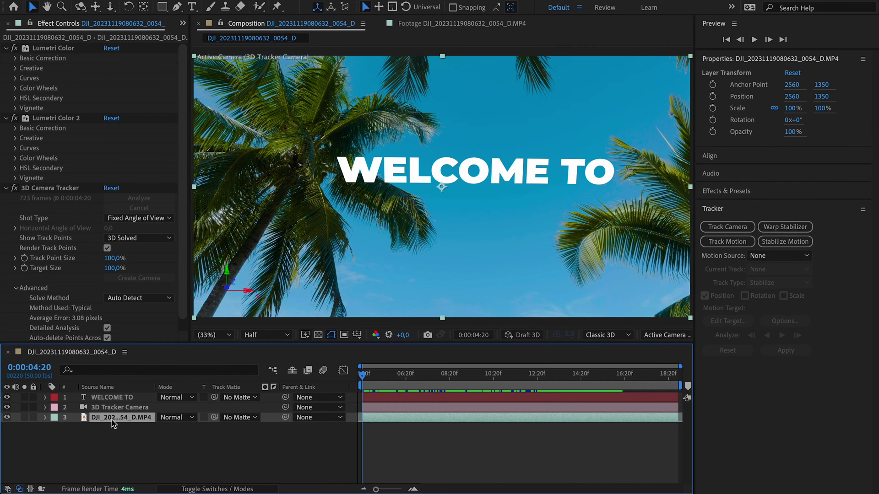
{"action": "key", "text": "ctrl+d"}
{"action": "left_click_drag", "start_coordinate": [123, 424], "coordinate": [123, 397]}
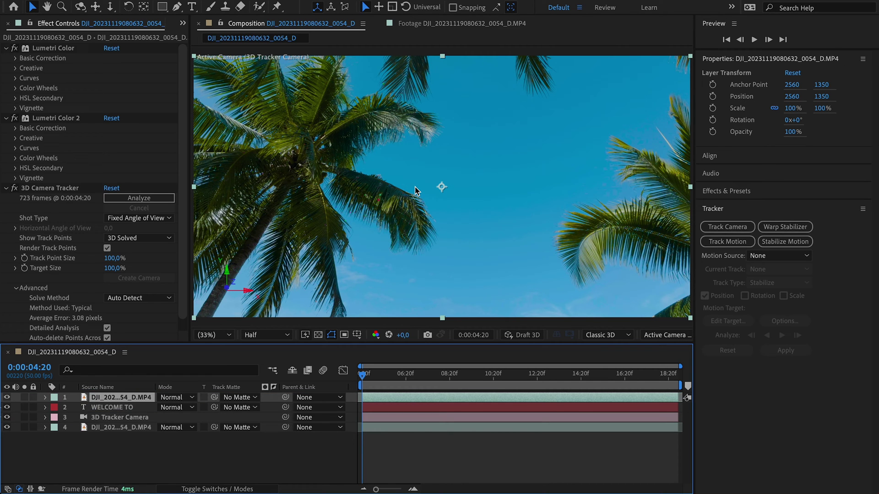
{"action": "left_click", "coordinate": [744, 194]}
{"action": "left_click", "coordinate": [745, 208]}
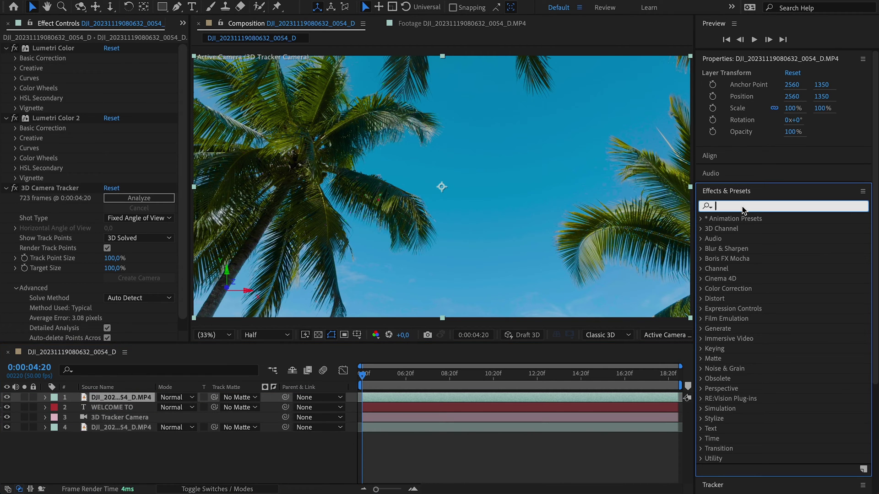
{"action": "type", "text": "keylight"}
{"action": "left_click", "coordinate": [752, 269]}
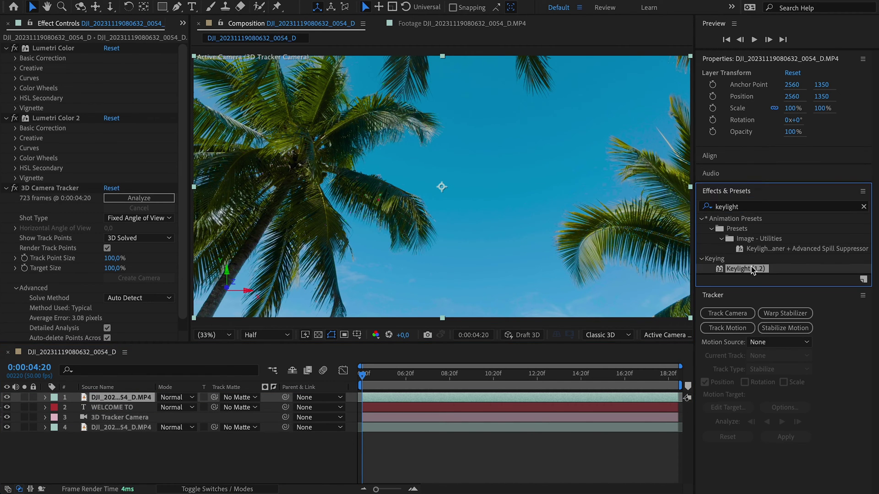
{"action": "left_click_drag", "start_coordinate": [525, 340], "coordinate": [128, 400]}
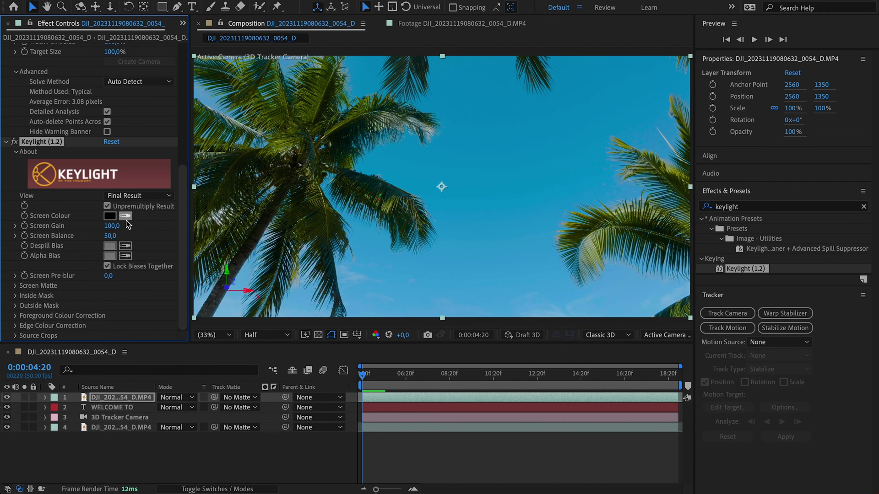
{"action": "left_click", "coordinate": [418, 165]}
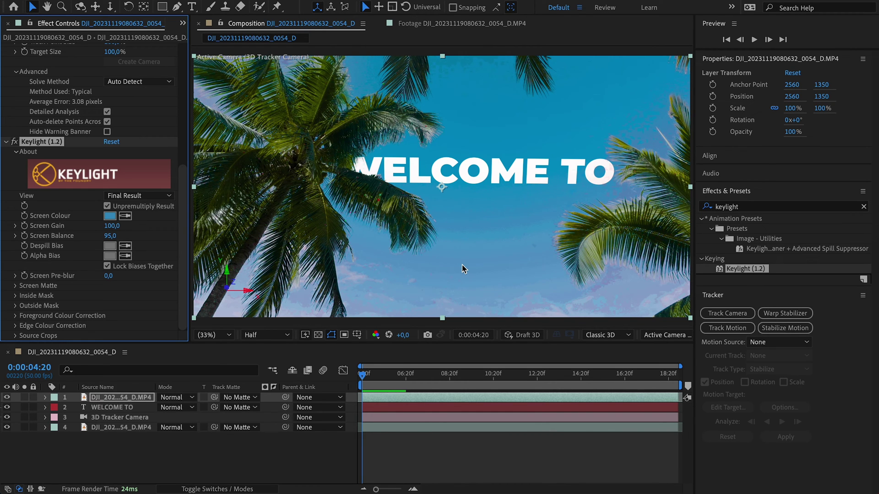
Set WELCOME TO's track matte to the keyed footage copy, inverted
{"action": "left_click", "coordinate": [239, 407]}
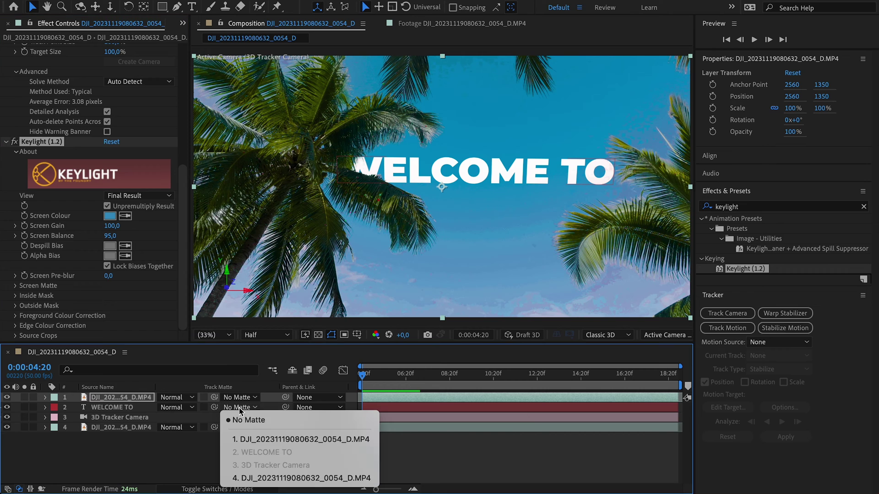
{"action": "left_click", "coordinate": [246, 441]}
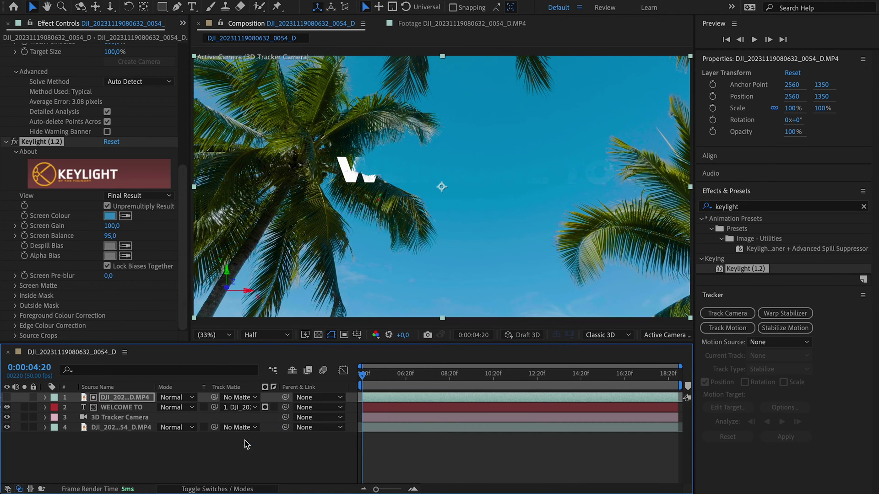
{"action": "left_click", "coordinate": [272, 408]}
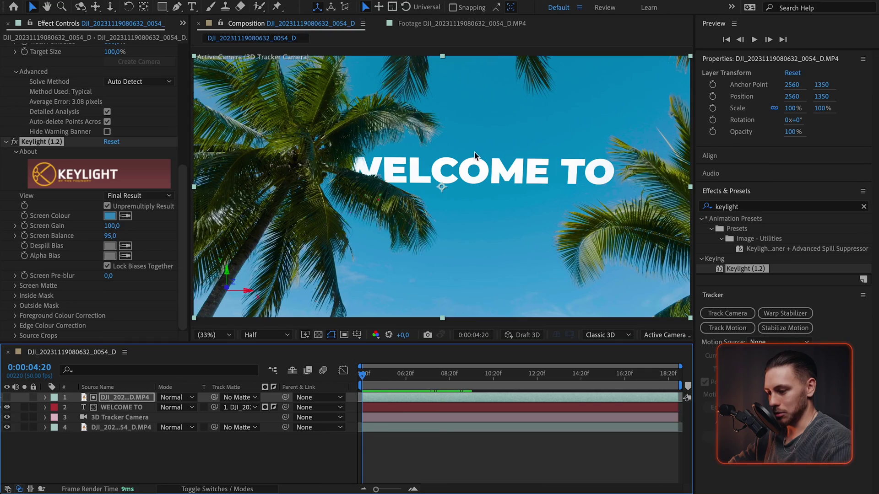
Preview the beach part of the shot, then return to the WELCOME TO frame
{"action": "left_click_drag", "start_coordinate": [362, 375], "coordinate": [496, 380]}
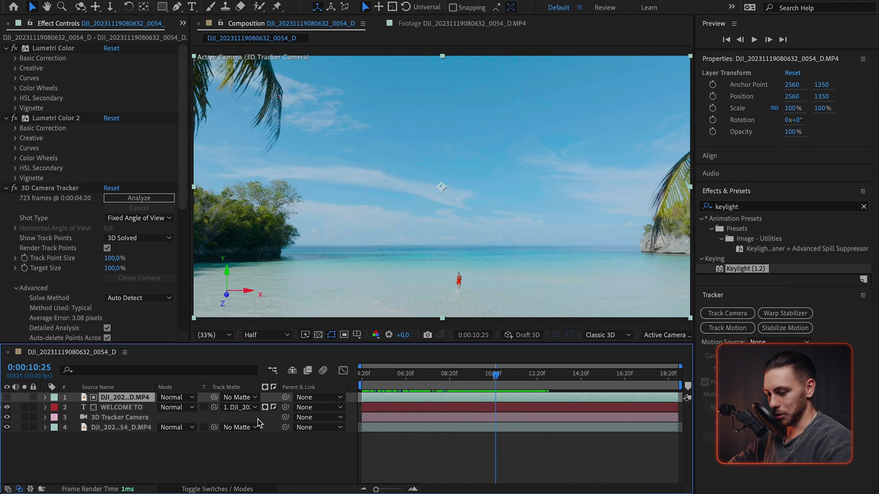
{"action": "left_click", "coordinate": [134, 427]}
{"action": "left_click", "coordinate": [58, 191]}
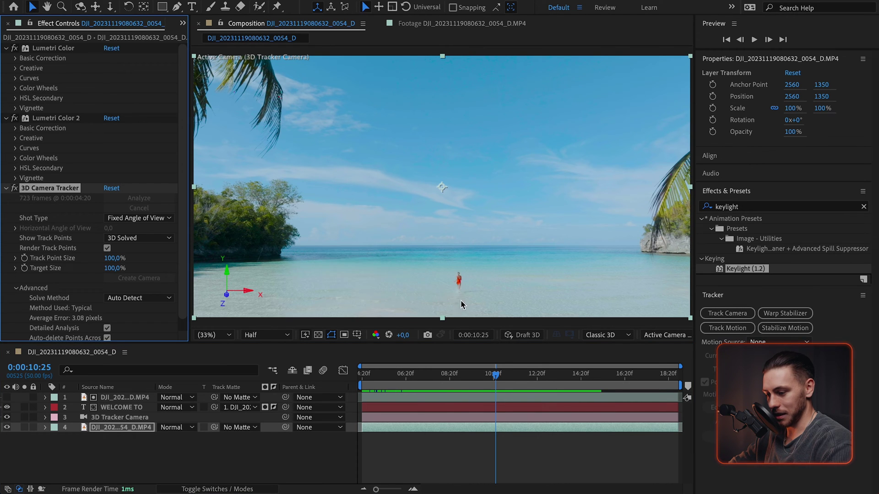
{"action": "key", "text": "space"}
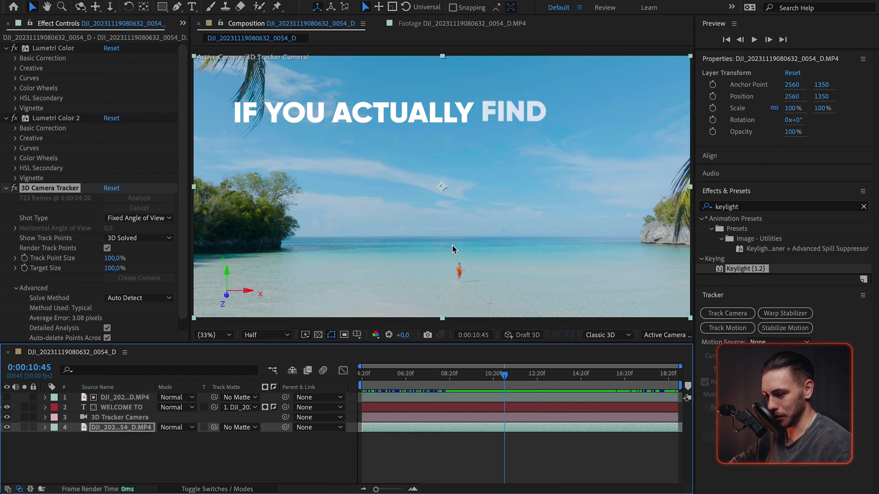
{"action": "left_click_drag", "start_coordinate": [504, 379], "coordinate": [413, 376]}
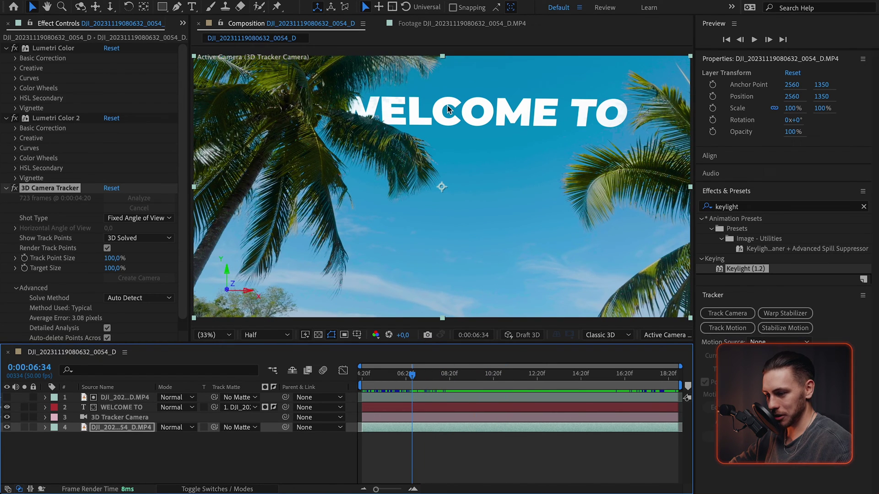
Duplicate WELCOME TO, lower the copy above the horizon and tilt it to 343.8°, 358°, 0.1°
{"action": "left_click", "coordinate": [121, 407]}
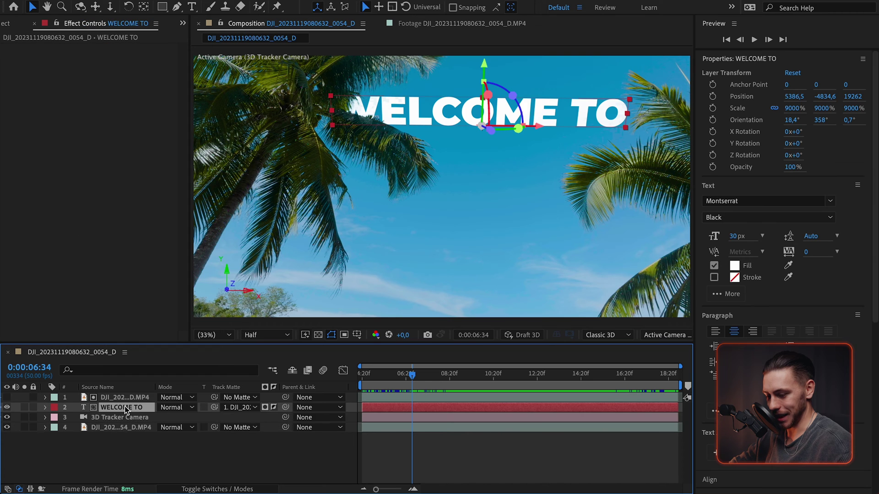
{"action": "key", "text": "ctrl+d"}
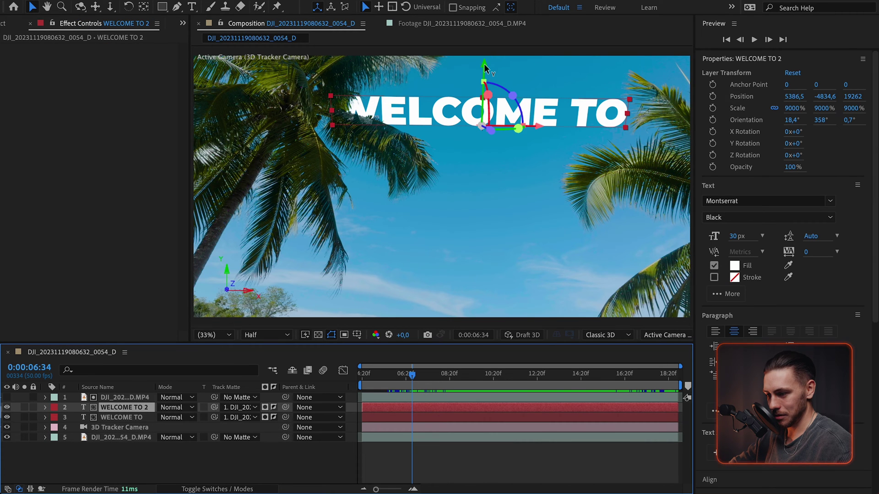
{"action": "left_click_drag", "start_coordinate": [484, 67], "coordinate": [469, 275]}
{"action": "left_click", "coordinate": [501, 374]}
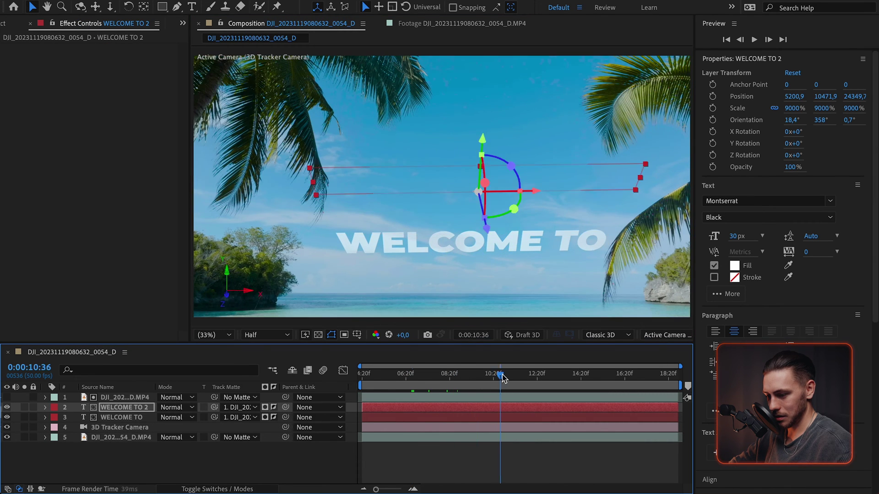
{"action": "left_click_drag", "start_coordinate": [502, 378], "coordinate": [520, 374]}
{"action": "left_click_drag", "start_coordinate": [486, 197], "coordinate": [454, 189]}
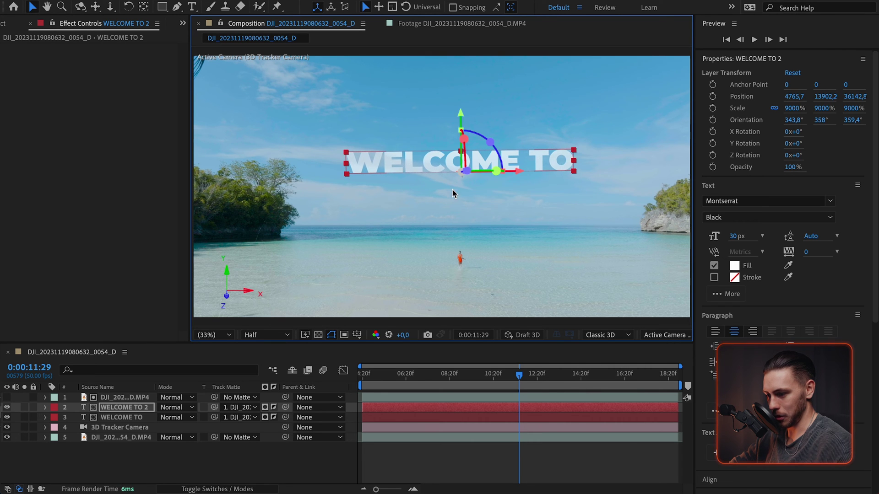
{"action": "left_click_drag", "start_coordinate": [462, 136], "coordinate": [460, 213]}
Set the copied title's track matte to No Matte and retype its text as SULAWESI
{"action": "left_click", "coordinate": [238, 407]}
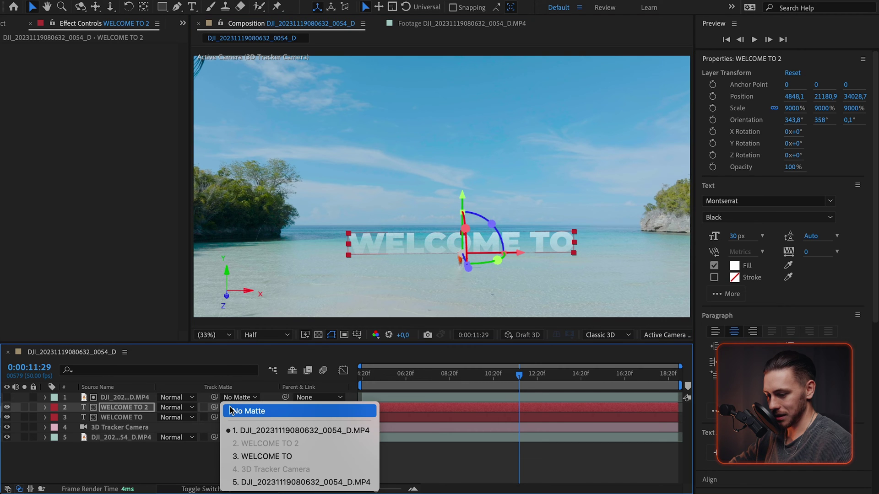
{"action": "left_click", "coordinate": [243, 408]}
{"action": "double_click", "coordinate": [440, 243]}
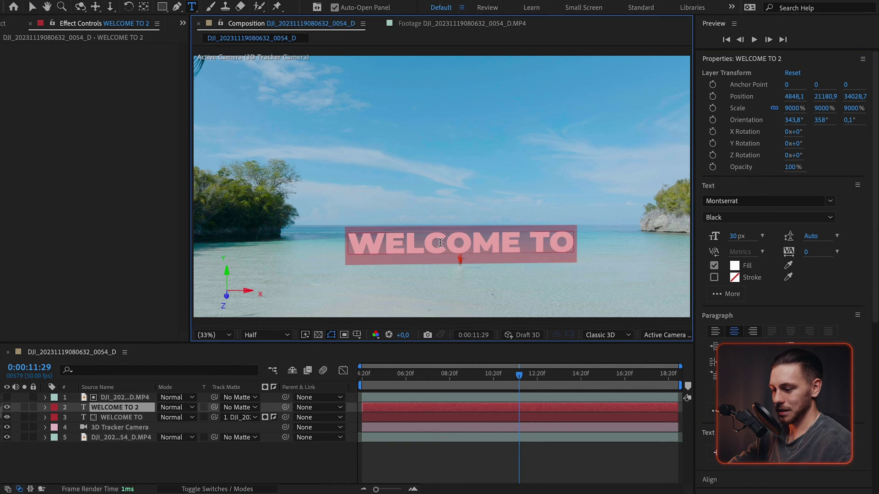
{"action": "type", "text": "ULAW"}
{"action": "key", "text": "ctrl+a"}
{"action": "type", "text": "SULAWESI"}
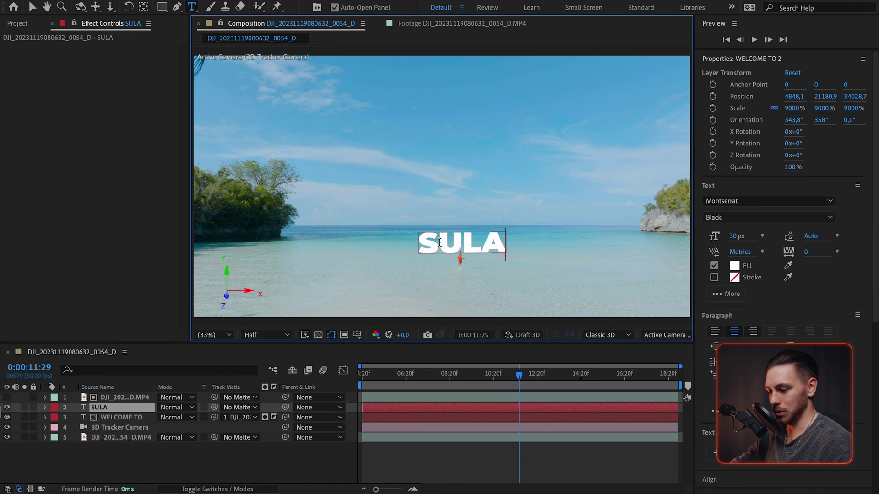
{"action": "left_click", "coordinate": [447, 375]}
{"action": "left_click_drag", "start_coordinate": [446, 379], "coordinate": [513, 369]}
Move SULAWESI deeper and lower to position 5368.7, 33556.7, 56964.6, then preview later frames
{"action": "key", "text": "v"}
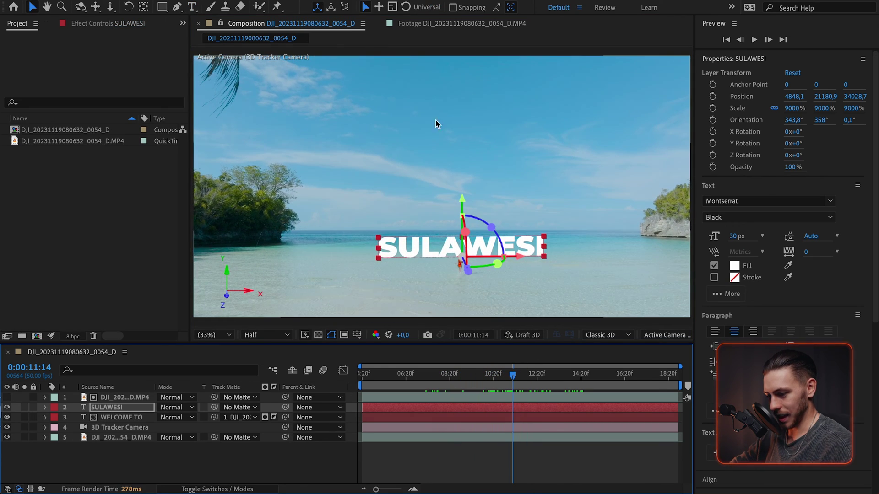
{"action": "left_click_drag", "start_coordinate": [462, 202], "coordinate": [464, 209]}
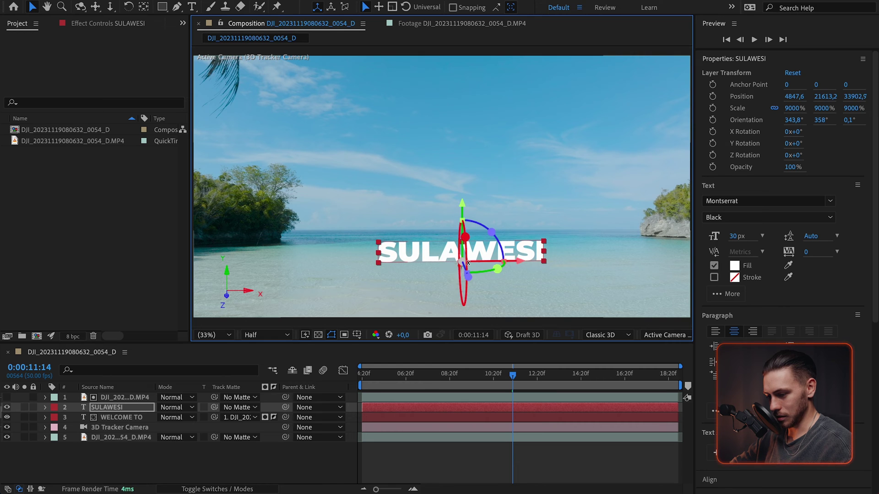
{"action": "left_click_drag", "start_coordinate": [468, 280], "coordinate": [464, 271]}
{"action": "left_click_drag", "start_coordinate": [457, 201], "coordinate": [456, 224]}
{"action": "left_click_drag", "start_coordinate": [558, 373], "coordinate": [487, 366]}
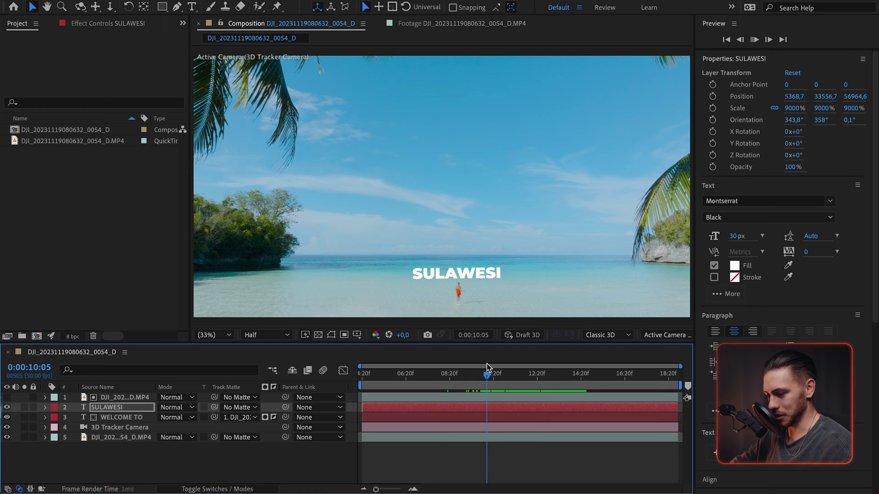
{"action": "key", "text": "space"}
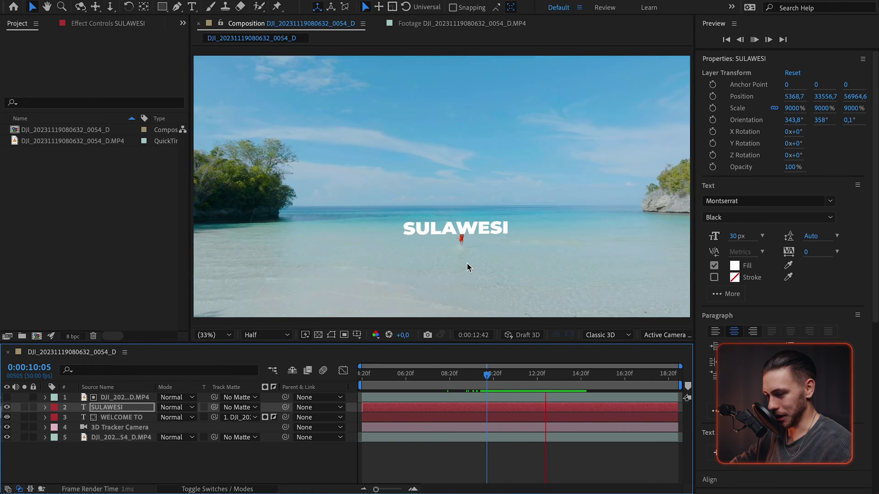
{"action": "left_click", "coordinate": [510, 374]}
{"action": "left_click_drag", "start_coordinate": [511, 376], "coordinate": [537, 378]}
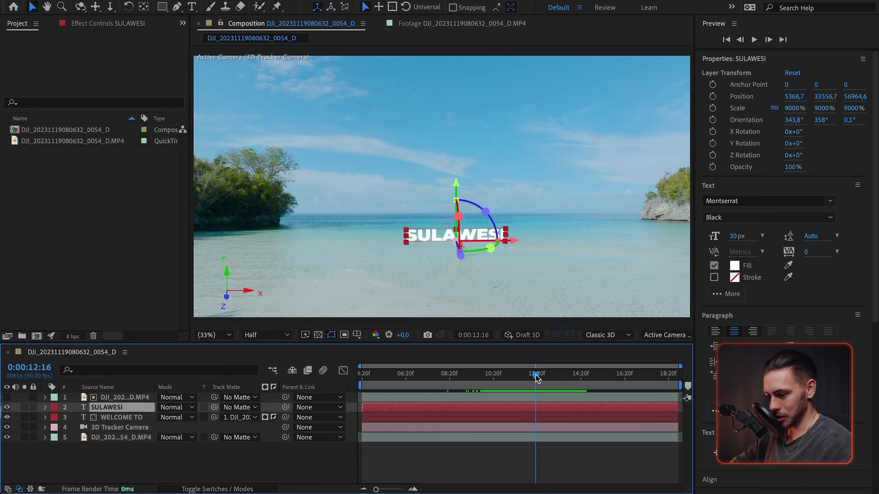
Reveal the 3D Tracker Camera's keyframes with U and delete the first jumpy batch
{"action": "left_click", "coordinate": [130, 428]}
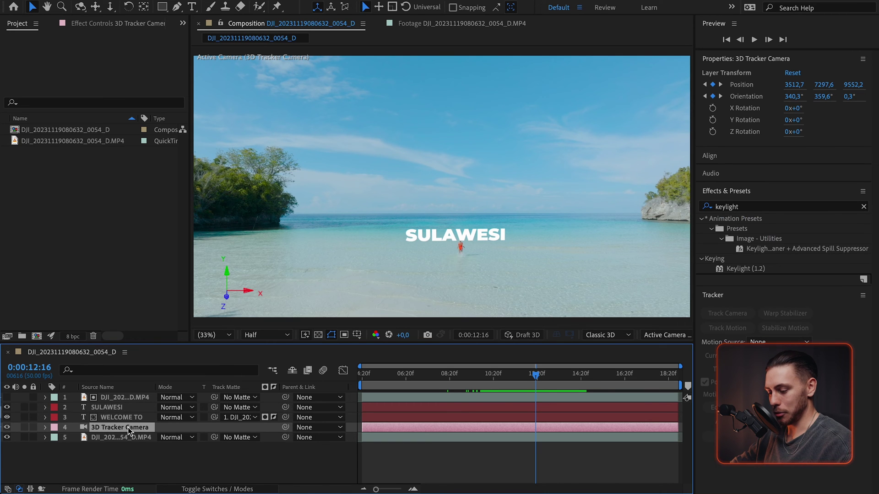
{"action": "key", "text": "u"}
{"action": "scroll", "coordinate": [422, 427], "scroll_direction": "up", "scroll_amount": 3}
{"action": "left_click_drag", "start_coordinate": [480, 378], "coordinate": [557, 388]}
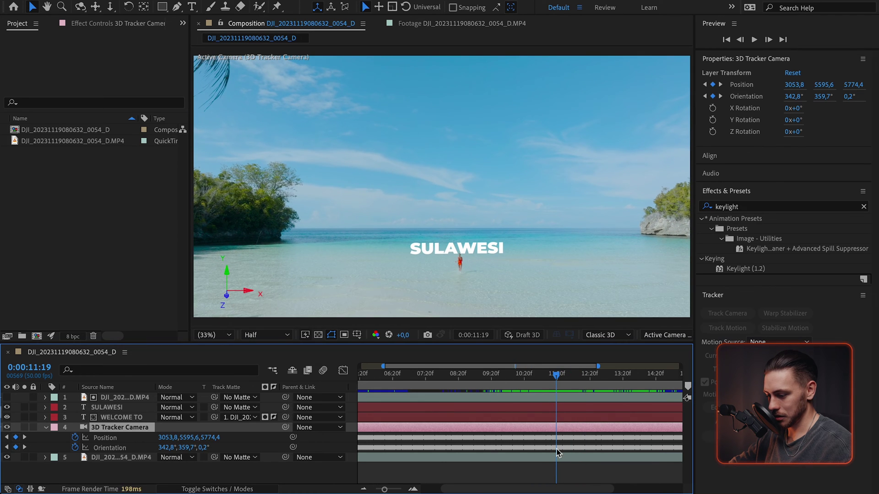
{"action": "scroll", "coordinate": [504, 449], "scroll_direction": "up", "scroll_amount": 3}
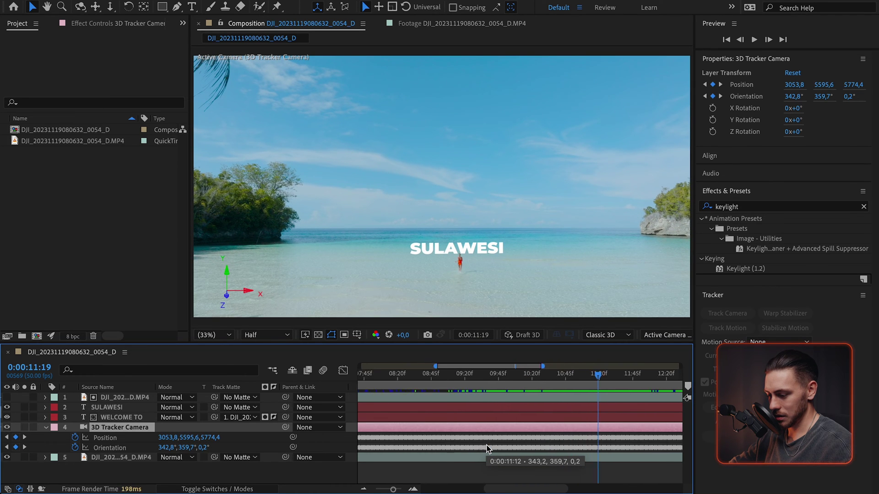
{"action": "scroll", "coordinate": [486, 449], "scroll_direction": "up", "scroll_amount": 6}
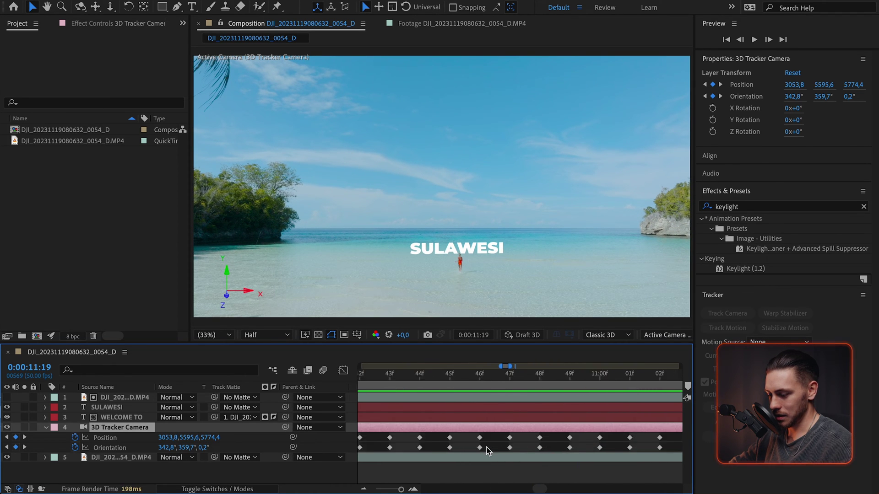
{"action": "scroll", "coordinate": [486, 450], "scroll_direction": "right", "scroll_amount": 5}
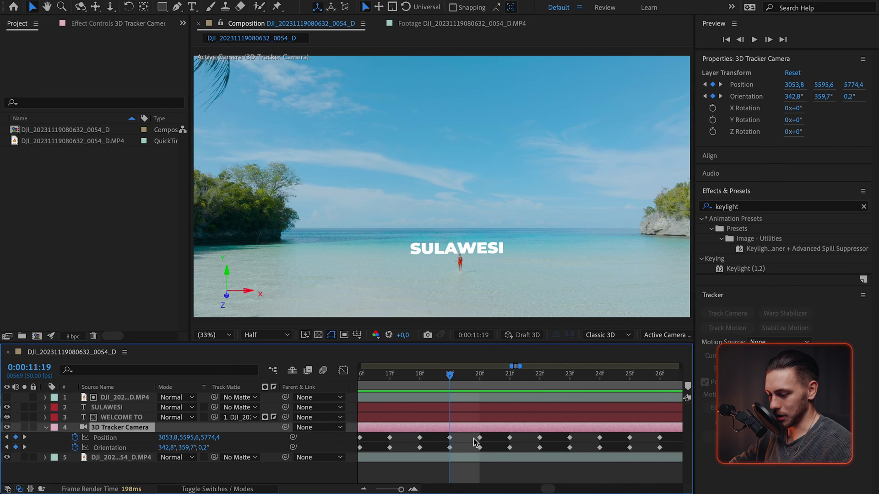
{"action": "left_click_drag", "start_coordinate": [474, 438], "coordinate": [673, 453]}
{"action": "key", "text": "Delete"}
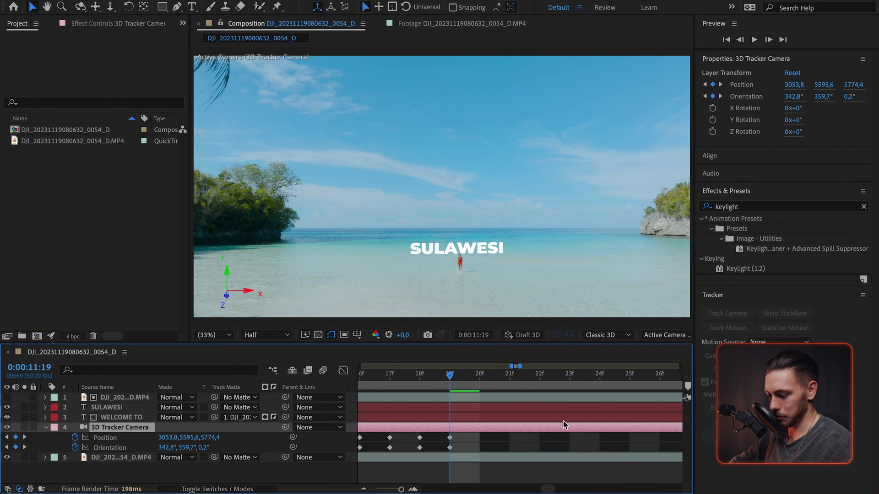
Delete the camera's Position and Orientation keyframes after 11:19 and after 12:00
{"action": "scroll", "coordinate": [564, 425], "scroll_direction": "down", "scroll_amount": 6}
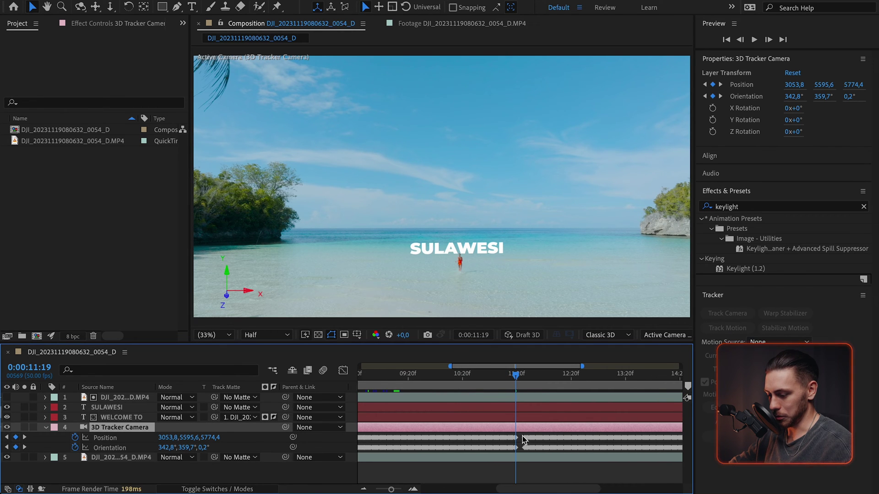
{"action": "left_click_drag", "start_coordinate": [520, 434], "coordinate": [556, 449]}
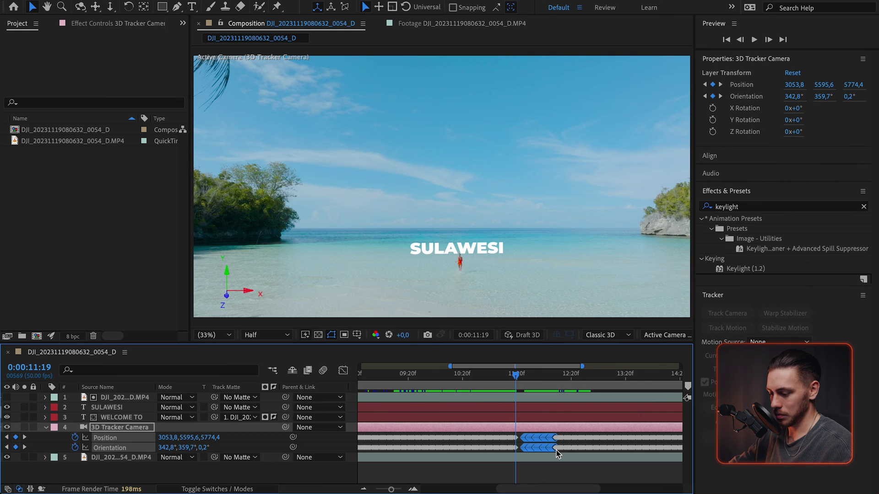
{"action": "key", "text": "Delete"}
{"action": "left_click", "coordinate": [522, 375]}
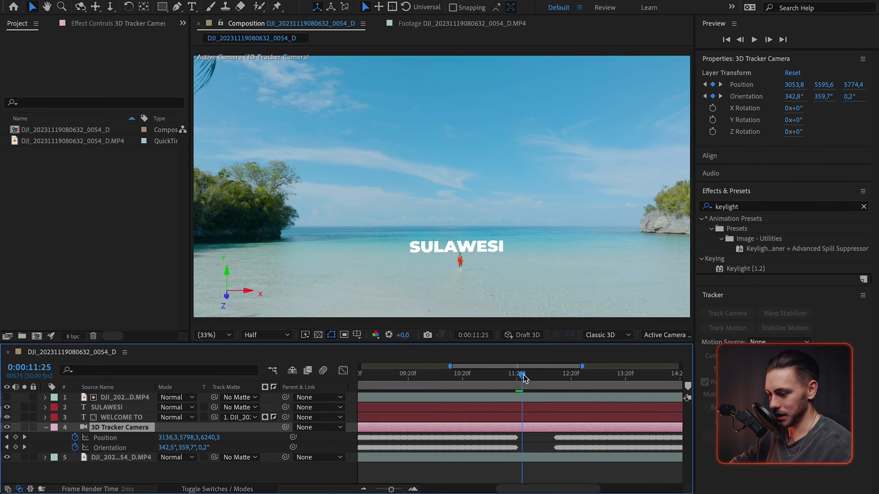
{"action": "mouse_move", "coordinate": [523, 378]}
{"action": "left_mouse_down"}
{"action": "mouse_move", "coordinate": [540, 377]}
{"action": "mouse_move", "coordinate": [529, 378]}
{"action": "left_mouse_up"}
{"action": "left_click_drag", "start_coordinate": [545, 438], "coordinate": [589, 453]}
{"action": "key", "text": "Delete"}
Preview the shot from 11:17 to 13:39 to check the camera motion
{"action": "left_click", "coordinate": [514, 374]}
{"action": "key", "text": "space"}
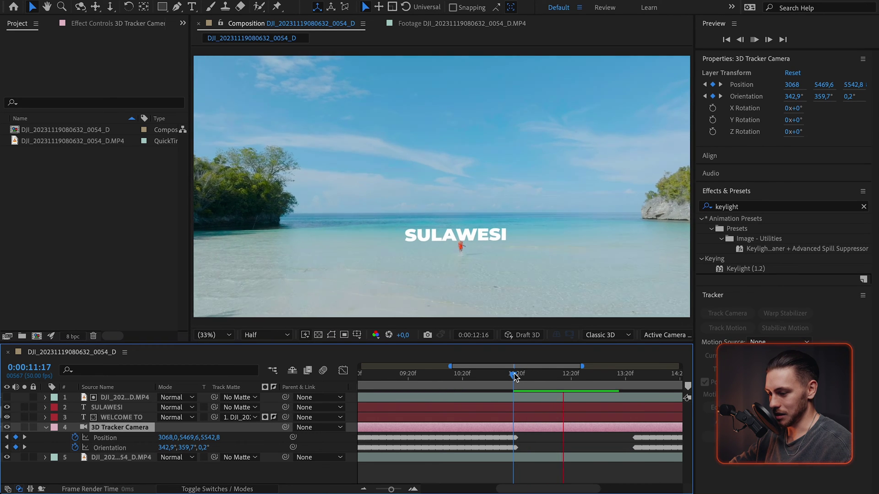
{"action": "key", "text": "space"}
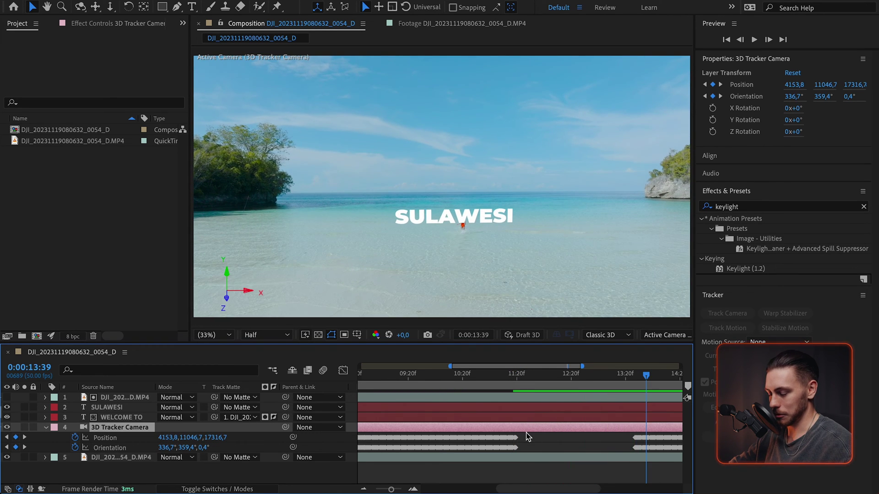
{"action": "scroll", "coordinate": [526, 436], "scroll_direction": "down", "scroll_amount": 2}
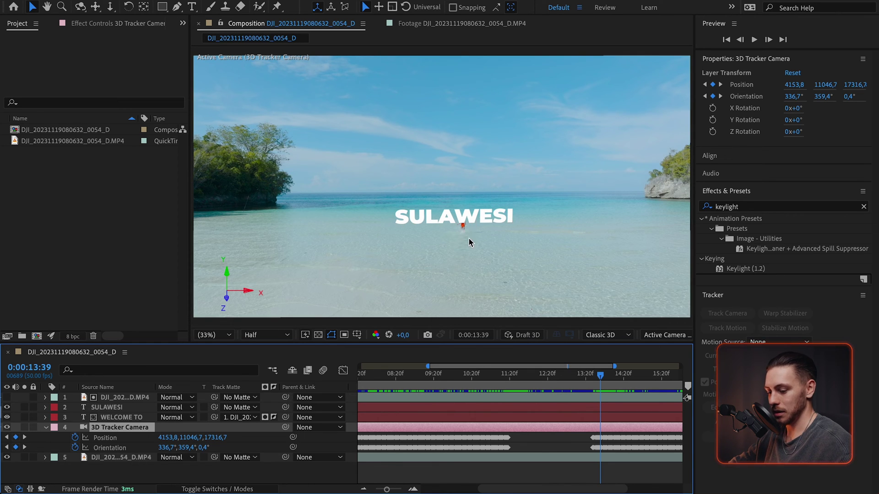
Move SULAWESI to the top, then duplicate the drone footage and drag the copy to layer 1
{"action": "left_click", "coordinate": [135, 408]}
{"action": "left_click_drag", "start_coordinate": [135, 411], "coordinate": [126, 397]}
{"action": "left_click", "coordinate": [132, 457]}
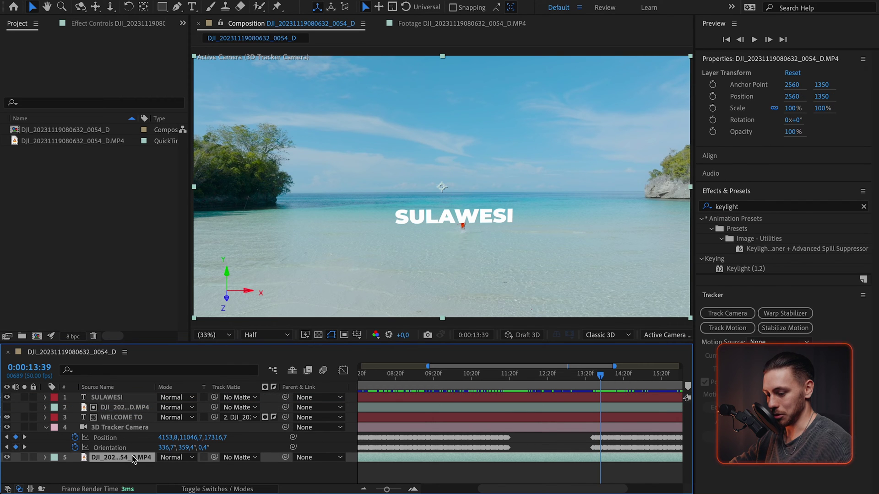
{"action": "key", "text": "ctrl+d"}
{"action": "left_click_drag", "start_coordinate": [126, 460], "coordinate": [121, 409]}
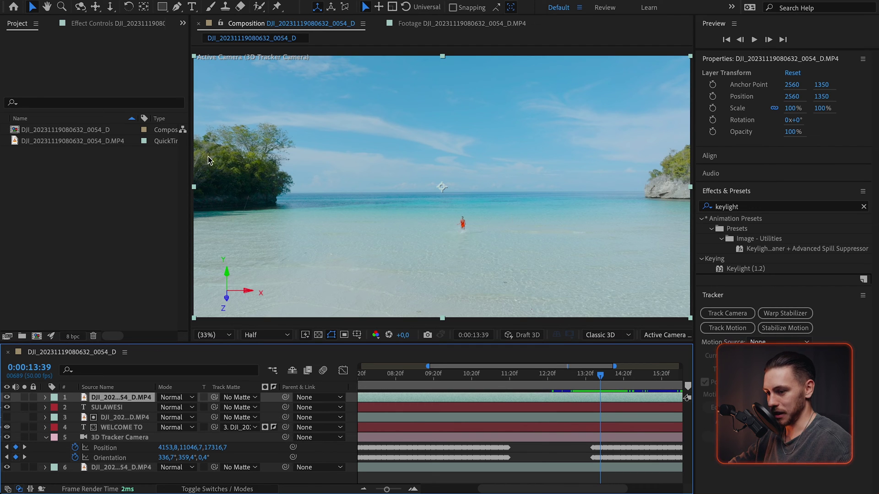
Frame a close-up of the woman and set the preview resolution to Full
{"action": "key", "text": "h"}
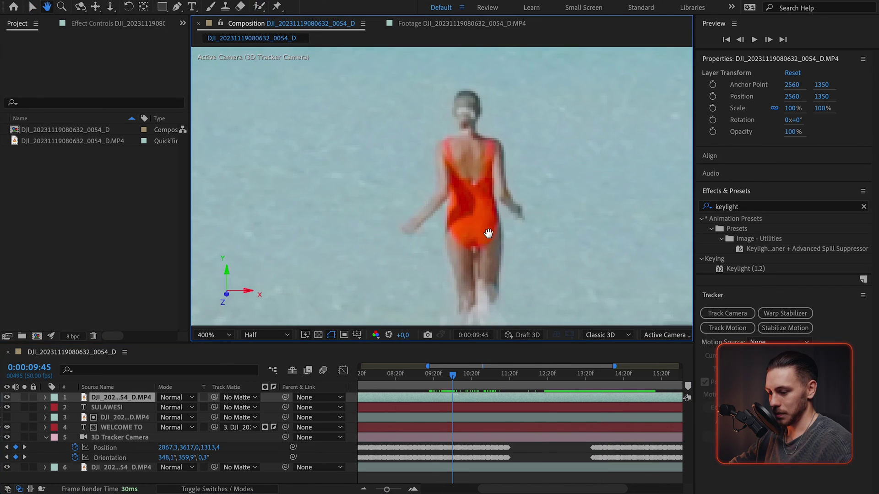
{"action": "left_click_drag", "start_coordinate": [488, 233], "coordinate": [484, 222]}
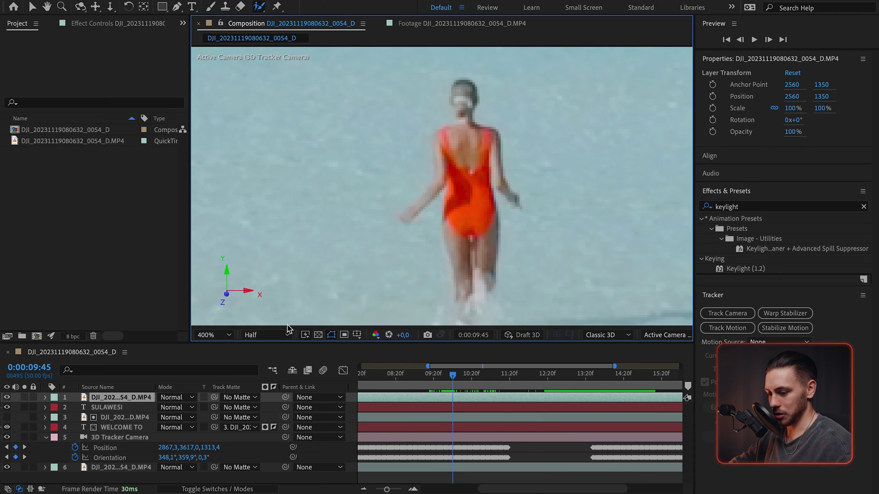
{"action": "left_click", "coordinate": [264, 335]}
{"action": "left_click", "coordinate": [260, 363]}
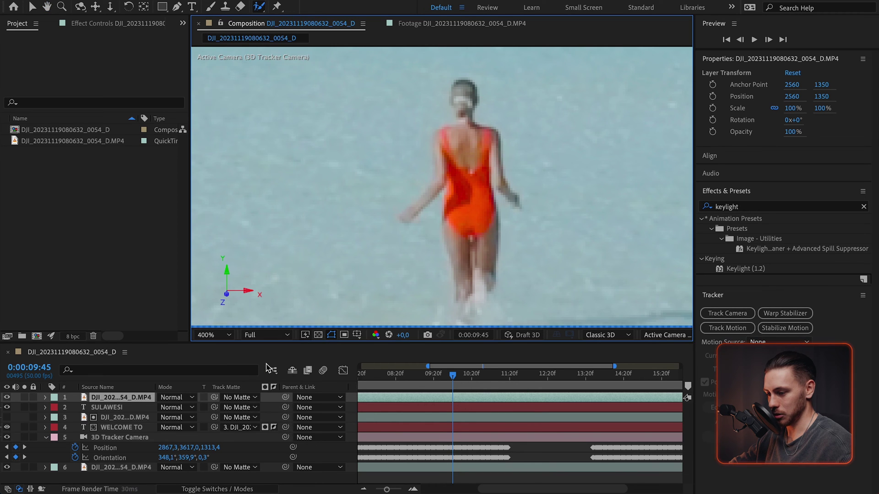
{"action": "key", "text": "h"}
{"action": "scroll", "coordinate": [479, 221], "scroll_direction": "down", "scroll_amount": 2}
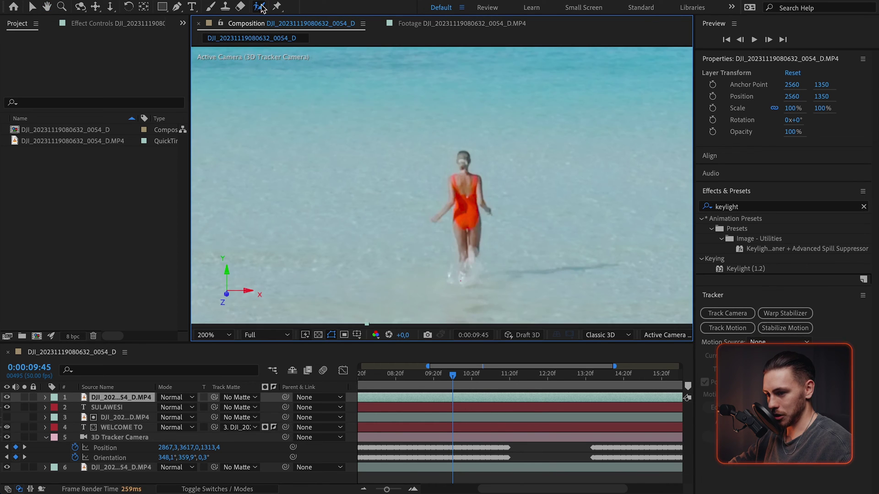
Paint the woman, including her right arm, with an enlarged Roto Brush and freeze the outline
{"action": "double_click", "coordinate": [463, 205]}
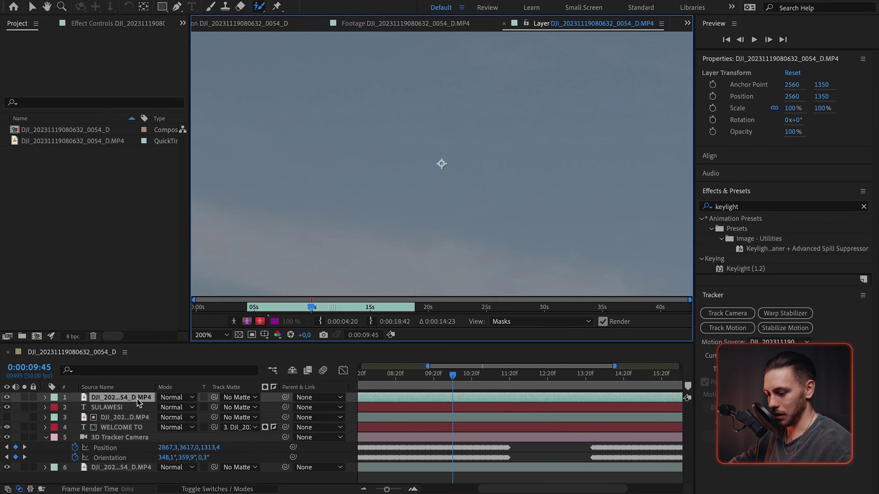
{"action": "scroll", "coordinate": [455, 202], "scroll_direction": "down", "scroll_amount": 3}
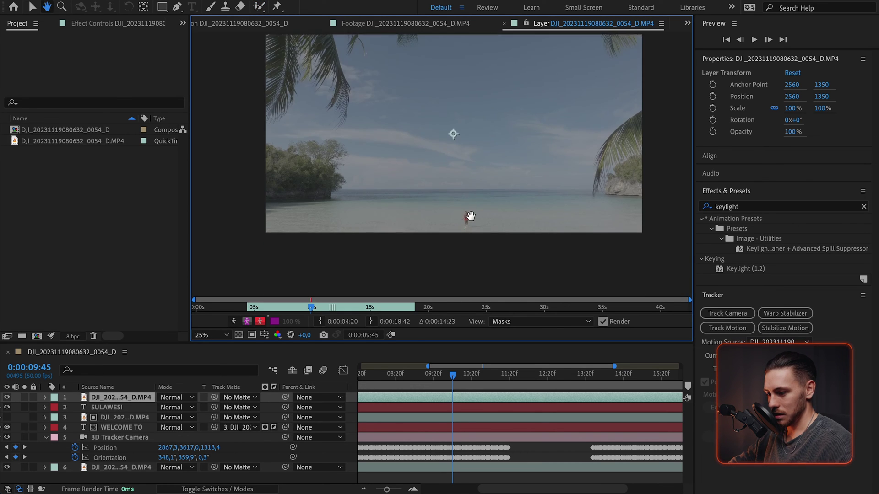
{"action": "scroll", "coordinate": [465, 222], "scroll_direction": "up", "scroll_amount": 6}
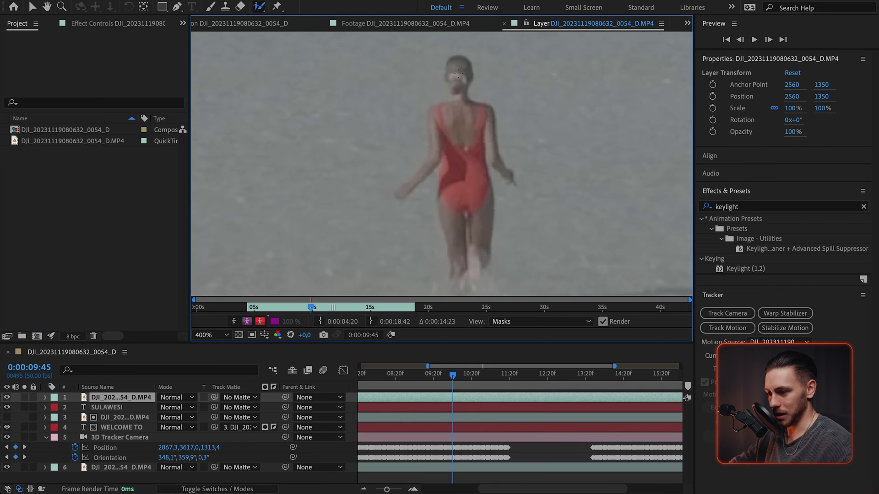
{"action": "mouse_move", "coordinate": [458, 73]}
{"action": "left_mouse_down"}
{"action": "mouse_move", "coordinate": [483, 74]}
{"action": "mouse_move", "coordinate": [449, 73]}
{"action": "mouse_move", "coordinate": [458, 98]}
{"action": "mouse_move", "coordinate": [441, 111]}
{"action": "mouse_move", "coordinate": [457, 265]}
{"action": "left_mouse_up"}
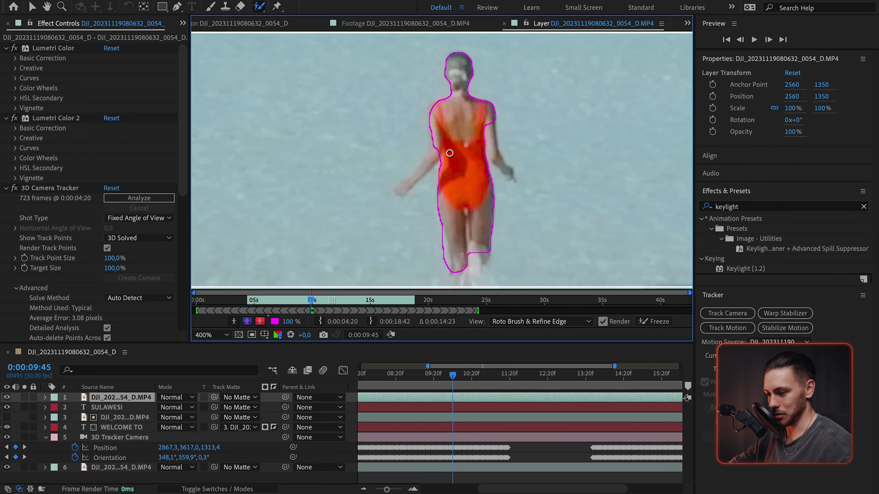
{"action": "mouse_move", "coordinate": [485, 120]}
{"action": "left_mouse_down"}
{"action": "mouse_move", "coordinate": [500, 184]}
{"action": "mouse_move", "coordinate": [494, 176]}
{"action": "left_mouse_up"}
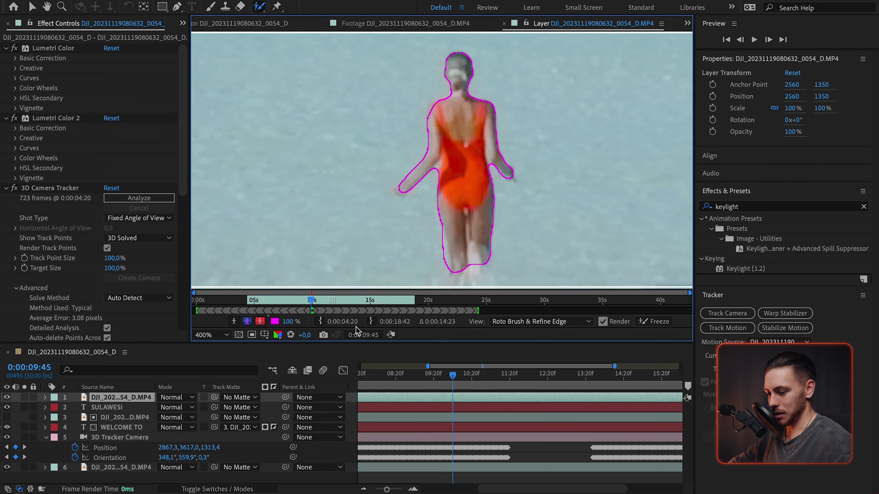
{"action": "left_click", "coordinate": [654, 324]}
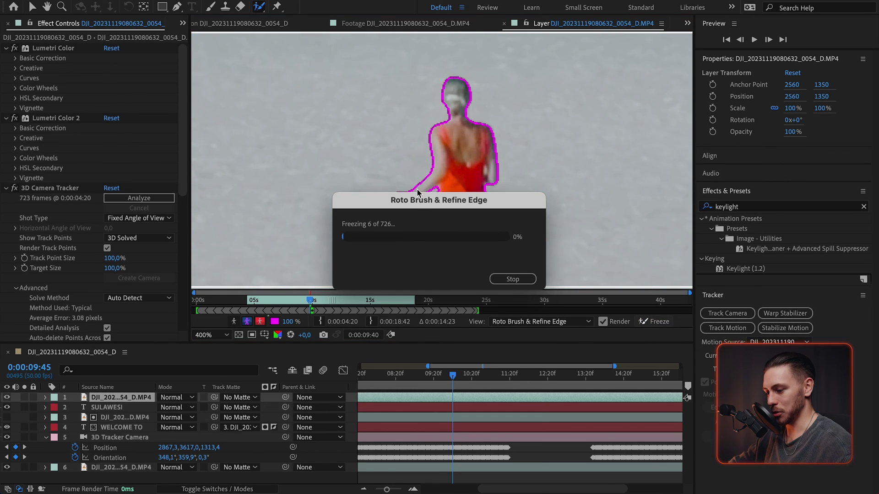
{"action": "mouse_move", "coordinate": [416, 205]}
{"action": "left_mouse_down"}
{"action": "mouse_move", "coordinate": [498, 202]}
{"action": "mouse_move", "coordinate": [630, 162]}
{"action": "left_mouse_up"}
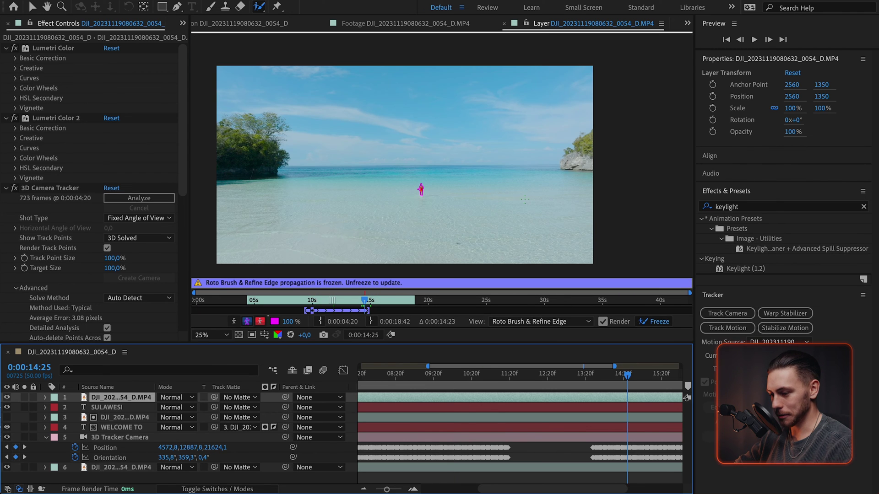
{"action": "key", "text": "Tab"}
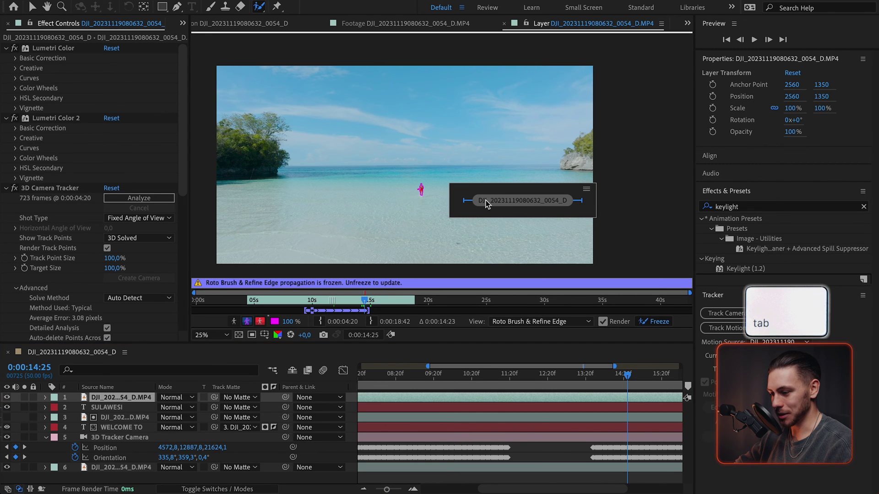
Return to the main composition at Fit magnification and scrub back to the WELCOME TO shot at 4:20
{"action": "left_click", "coordinate": [520, 208]}
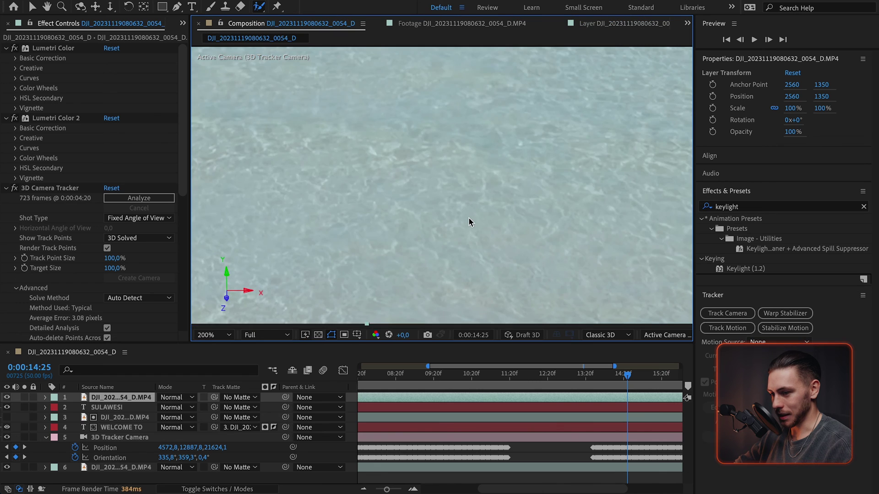
{"action": "left_click", "coordinate": [225, 338]}
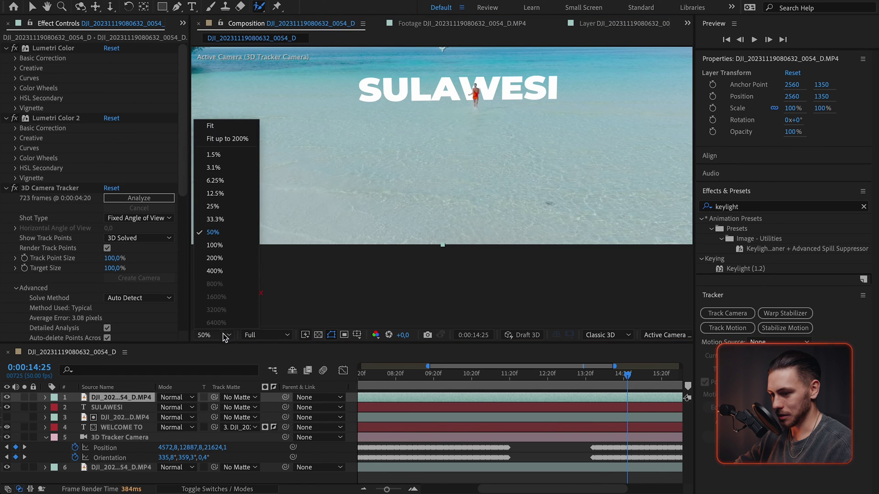
{"action": "left_click", "coordinate": [226, 126]}
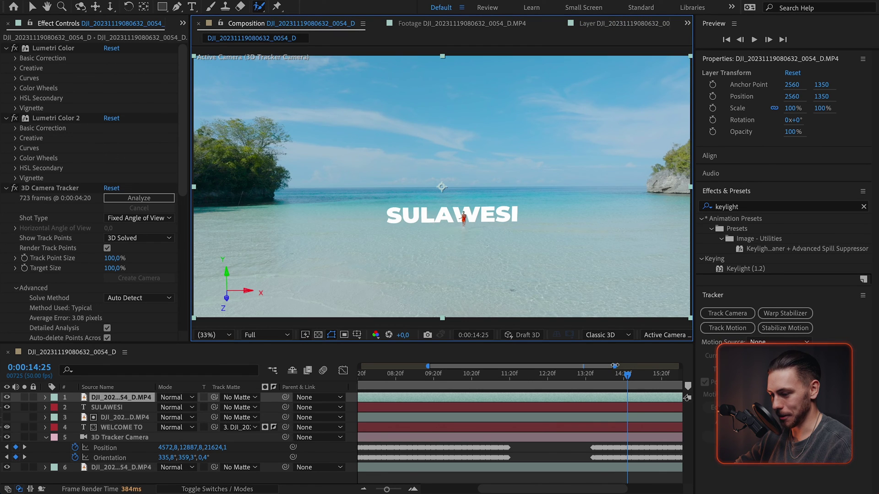
{"action": "left_click_drag", "start_coordinate": [631, 382], "coordinate": [562, 379]}
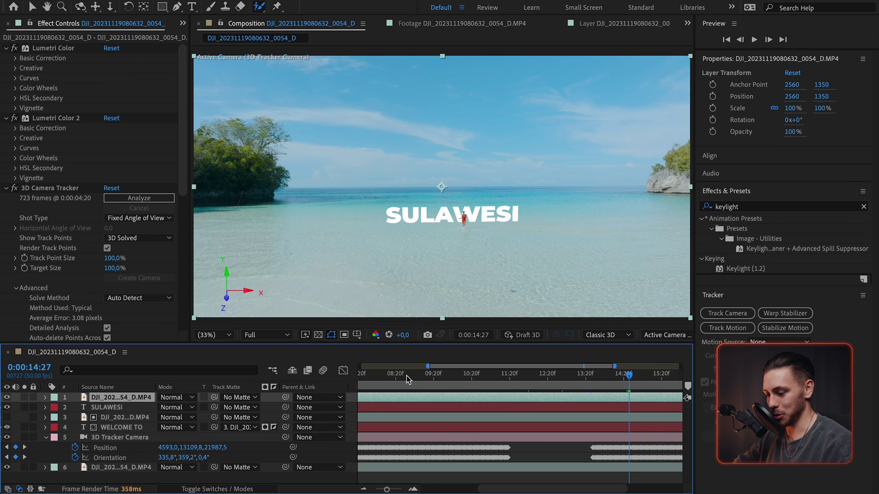
{"action": "left_click_drag", "start_coordinate": [408, 376], "coordinate": [547, 398]}
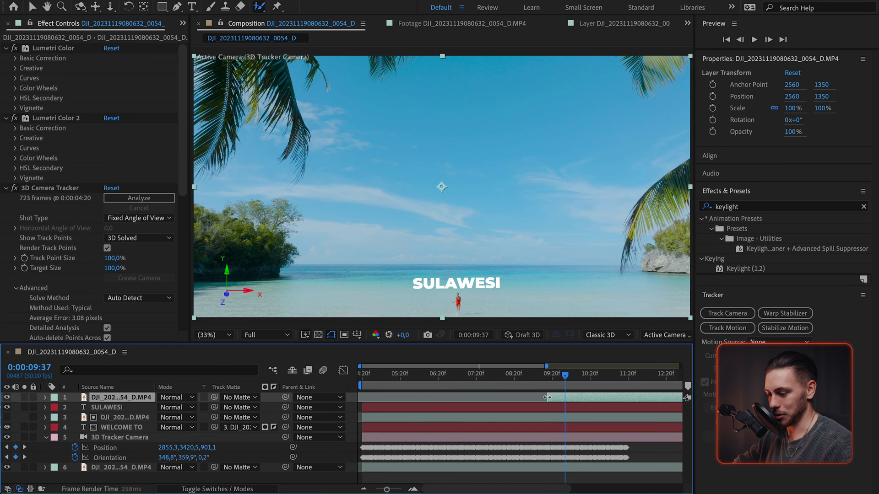
Apply the Animate In 'Fade Up Characters' text preset to WELCOME TO and preview it from the start
{"action": "key", "text": "Home"}
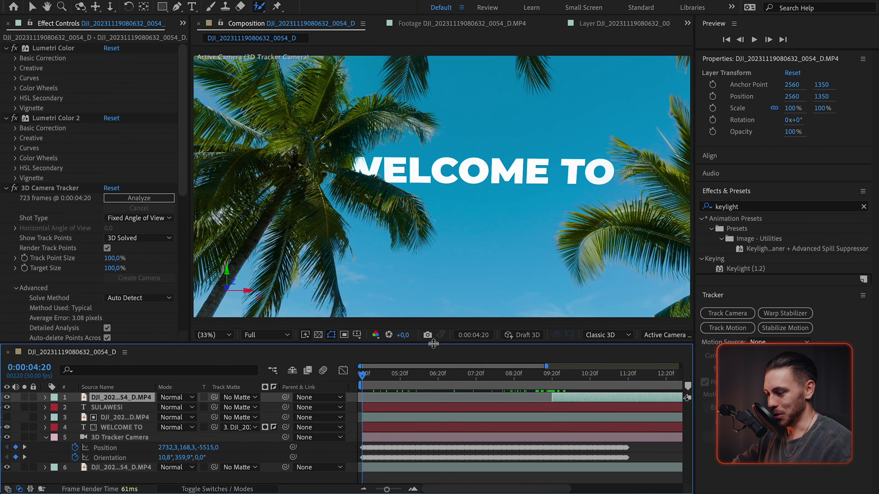
{"action": "left_click", "coordinate": [864, 207]}
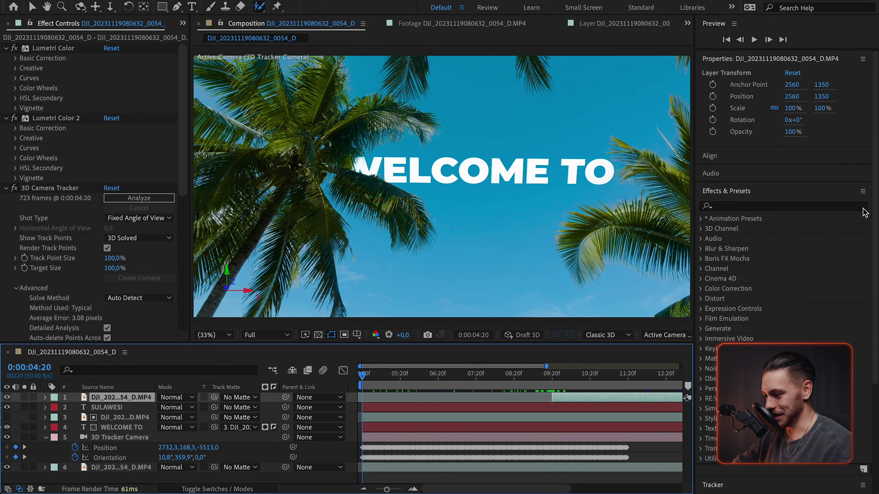
{"action": "left_click", "coordinate": [701, 220]}
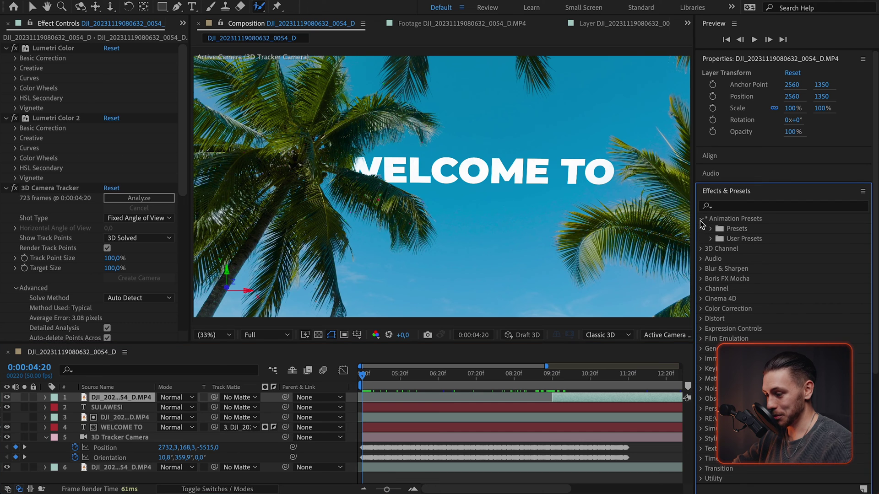
{"action": "left_click", "coordinate": [710, 229]}
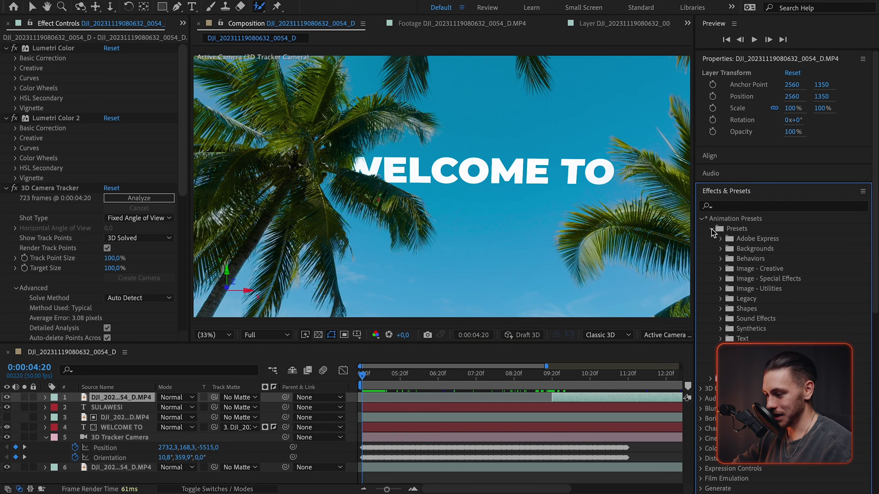
{"action": "left_click", "coordinate": [721, 338]}
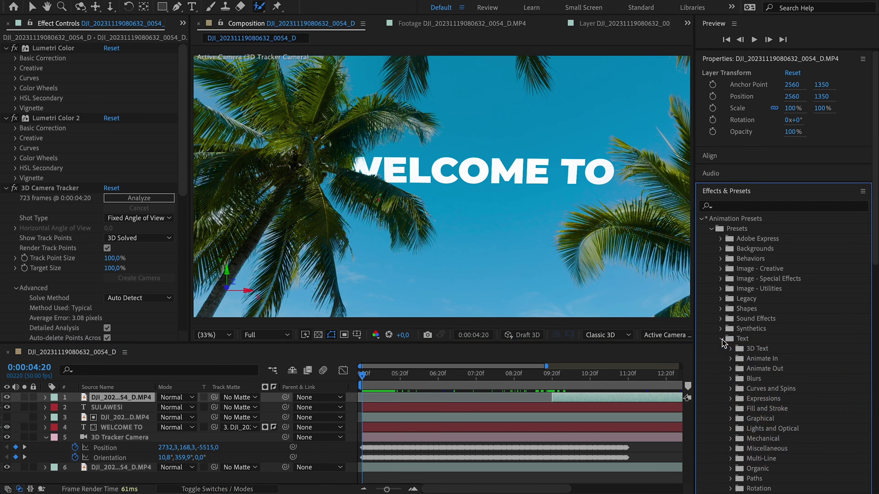
{"action": "left_click", "coordinate": [731, 359]}
{"action": "scroll", "coordinate": [733, 363], "scroll_direction": "down", "scroll_amount": 5}
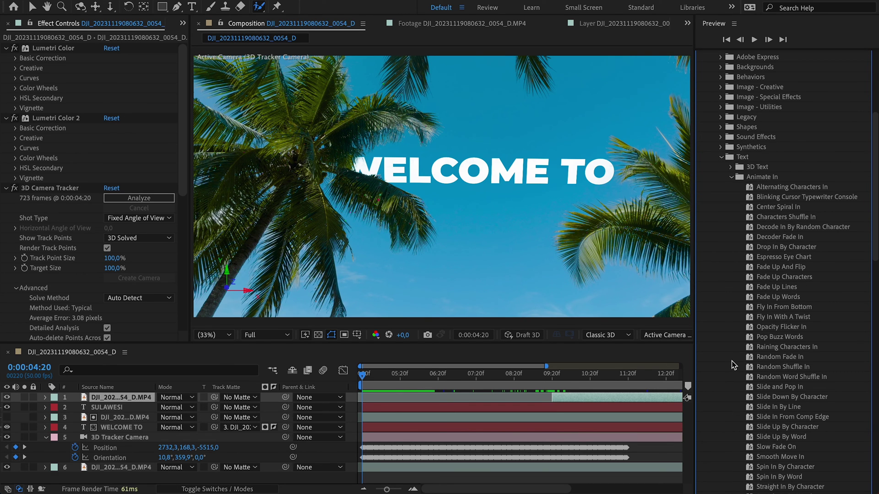
{"action": "left_click", "coordinate": [787, 279]}
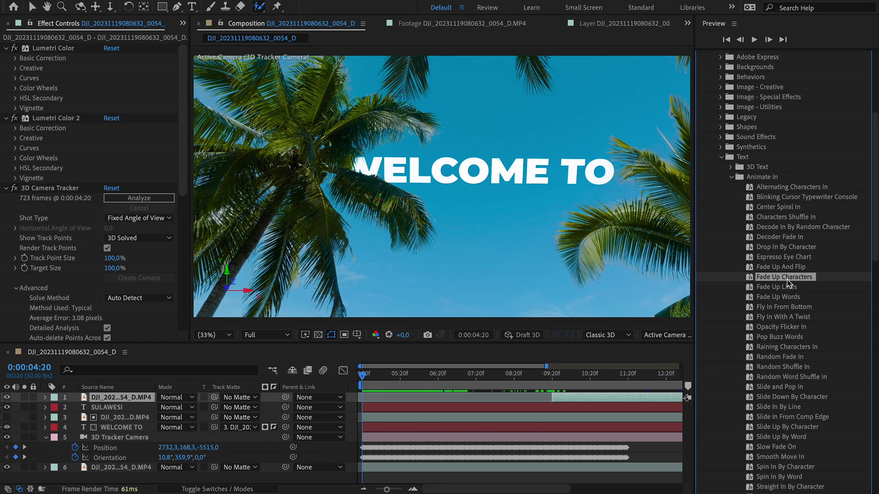
{"action": "left_click_drag", "start_coordinate": [713, 310], "coordinate": [391, 427]}
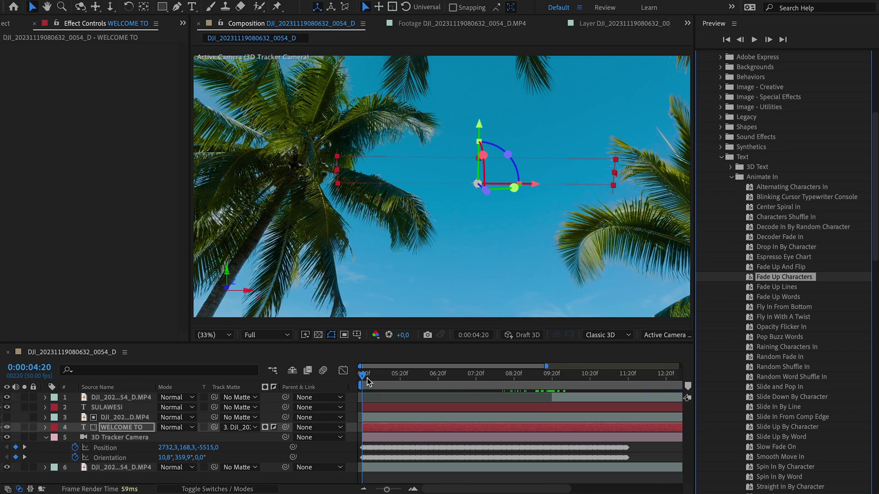
{"action": "key", "text": "space"}
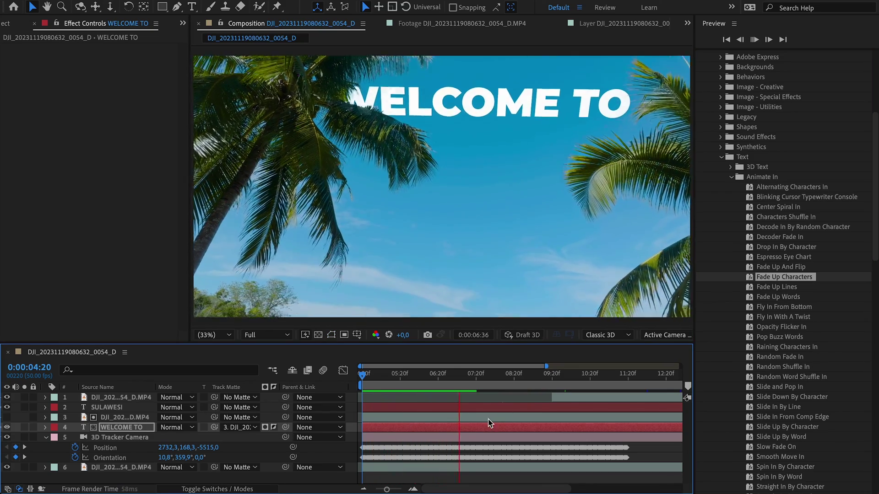
Apply the Random Shuffle In preset to the SULAWESI layer and scrub past 11:30 to check it
{"action": "left_click", "coordinate": [543, 376]}
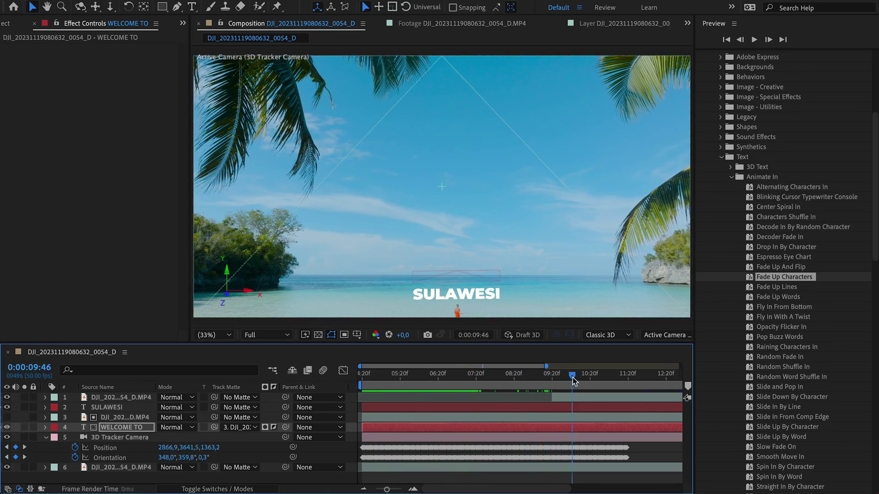
{"action": "left_click_drag", "start_coordinate": [546, 380], "coordinate": [568, 379]}
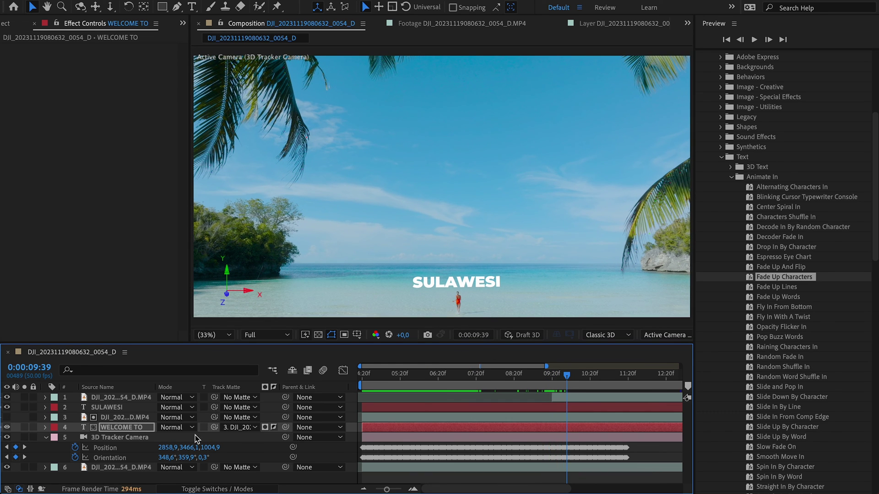
{"action": "left_click", "coordinate": [117, 408]}
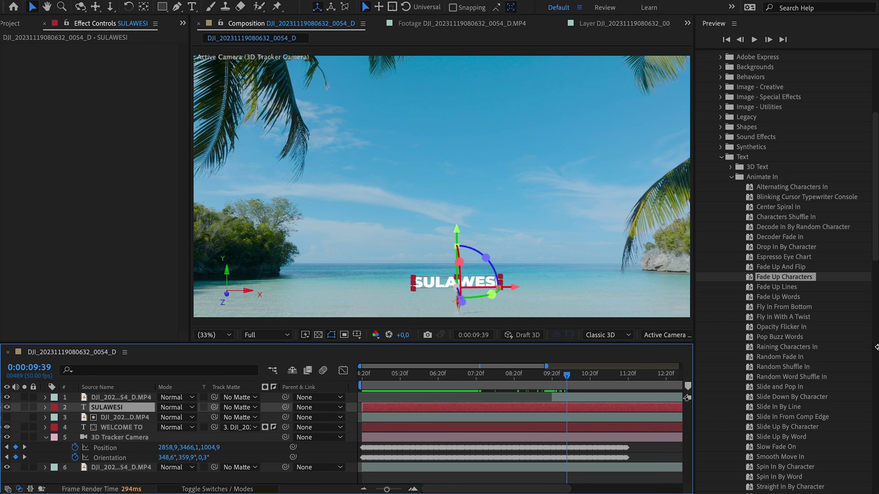
{"action": "left_click", "coordinate": [790, 361]}
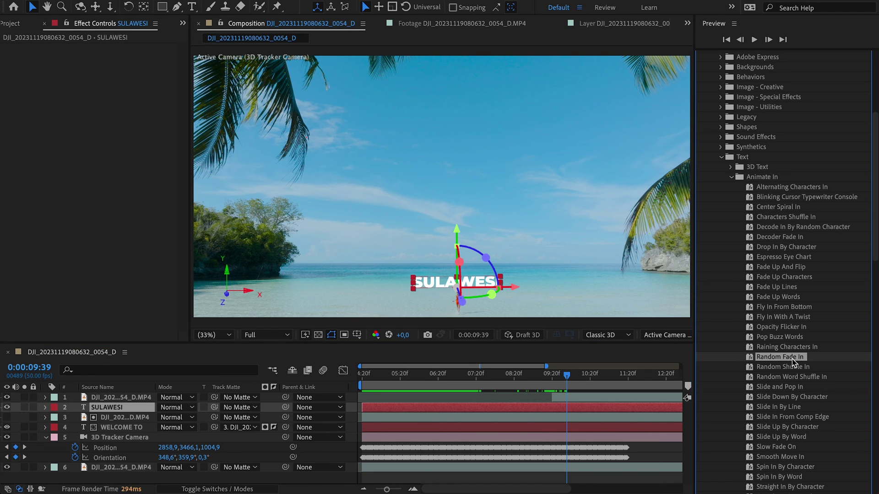
{"action": "left_click", "coordinate": [792, 368]}
{"action": "left_click_drag", "start_coordinate": [795, 370], "coordinate": [566, 411]}
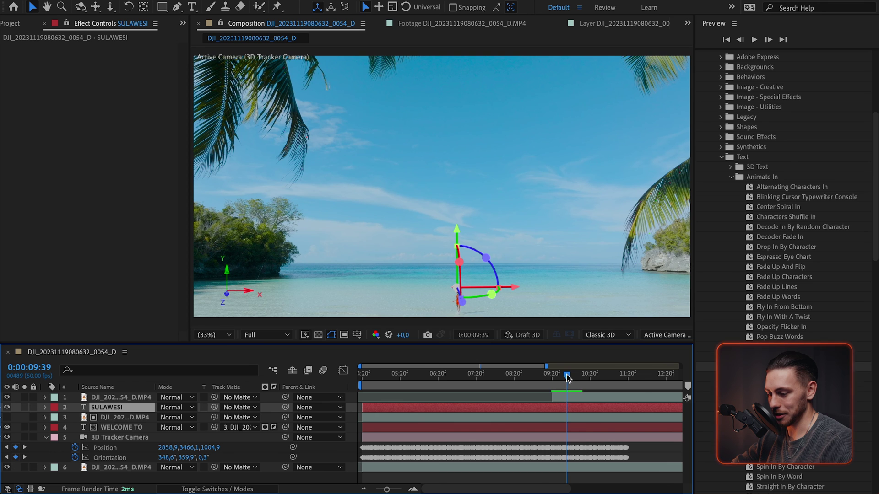
{"action": "left_click_drag", "start_coordinate": [567, 378], "coordinate": [633, 404]}
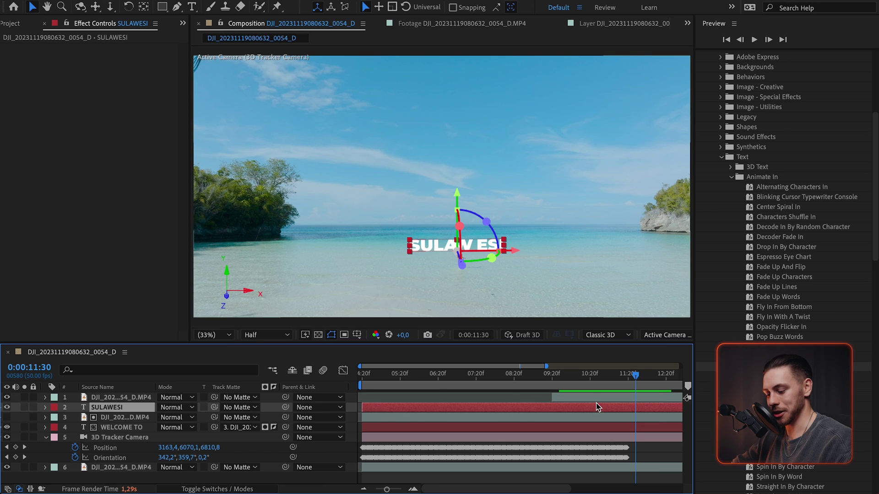
Reveal SULAWESI's Range Selector Offset keyframes with U, then park the playhead at 0:00:10:47
{"action": "key", "text": "u"}
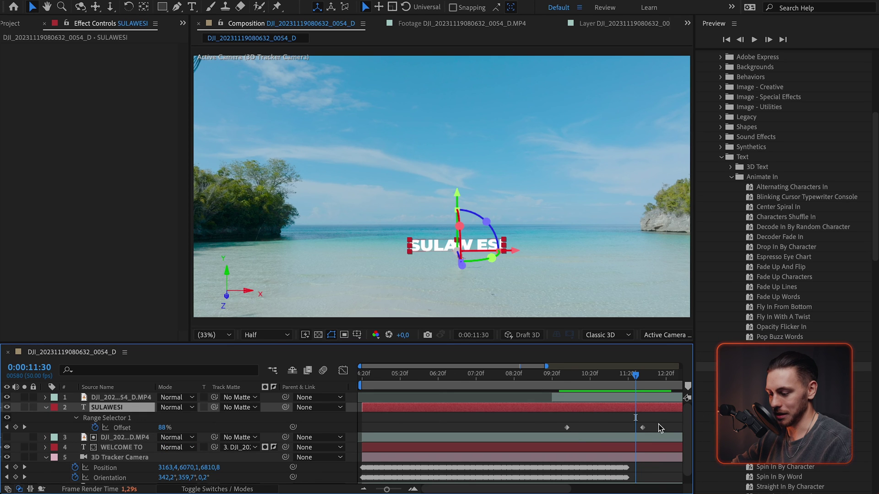
{"action": "left_click_drag", "start_coordinate": [642, 428], "coordinate": [634, 432]}
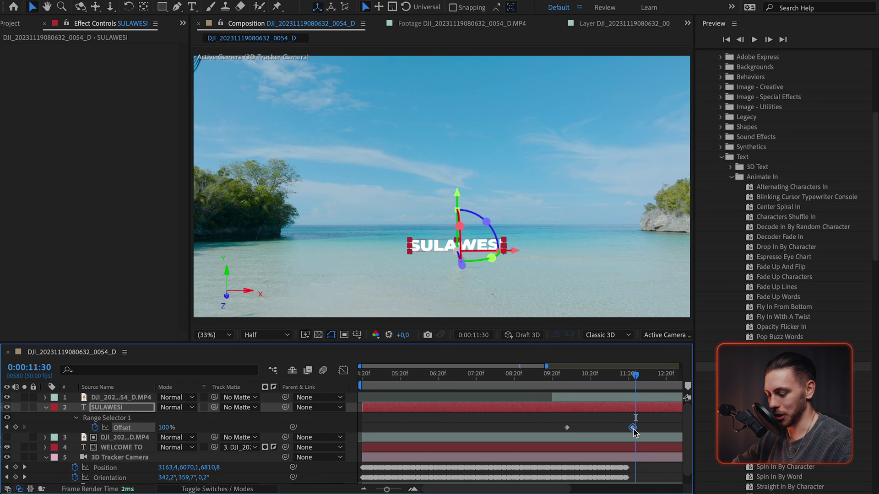
{"action": "key", "text": "ctrl+z"}
{"action": "left_click", "coordinate": [609, 375]}
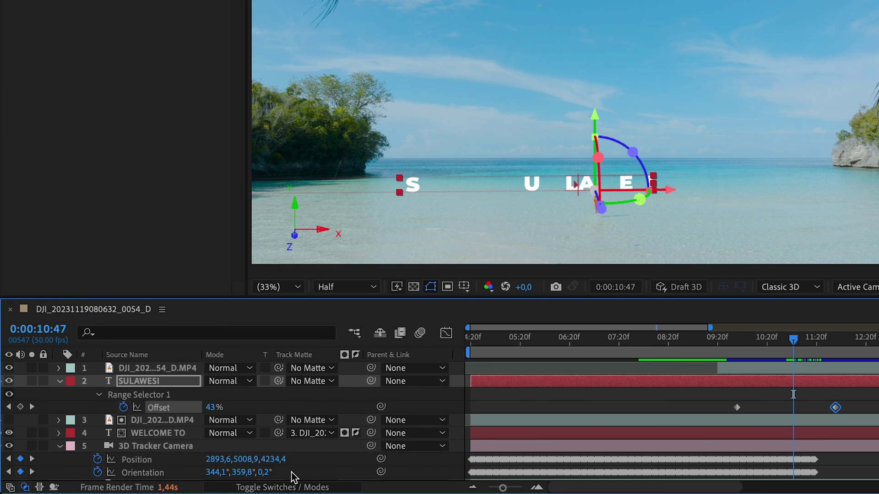
Enable the Motion Blur switch on layer 2 SULAWESI, toggling it off and on to compare
{"action": "left_click", "coordinate": [283, 489]}
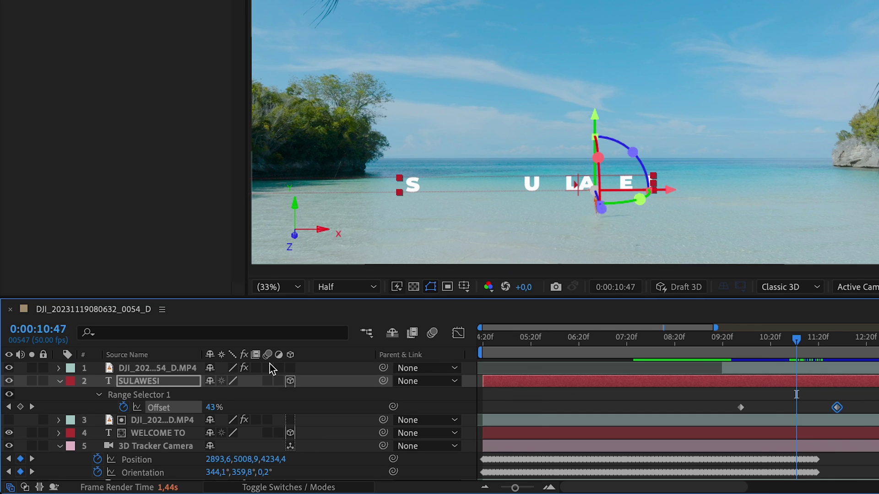
{"action": "left_click", "coordinate": [268, 381]}
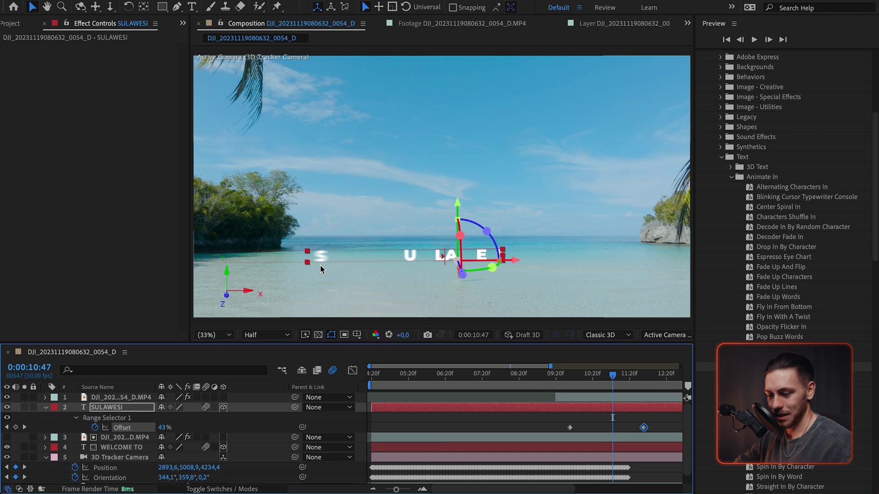
{"action": "scroll", "coordinate": [320, 265], "scroll_direction": "up", "scroll_amount": 2}
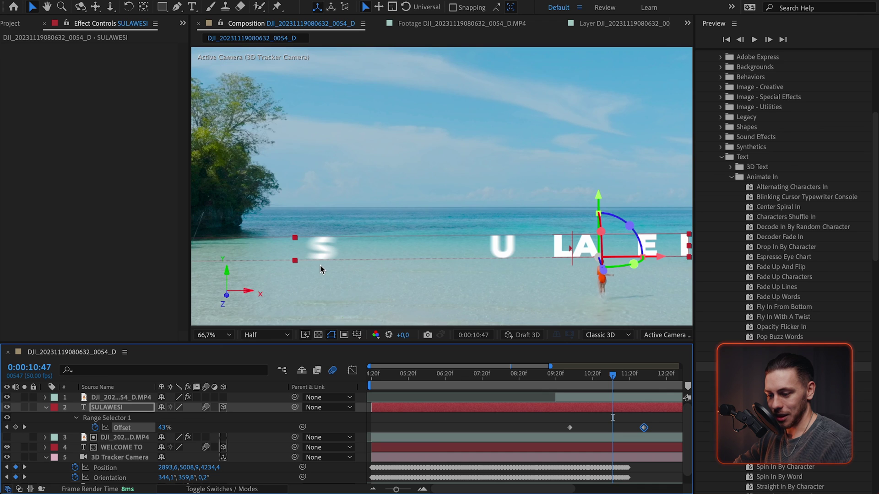
{"action": "left_click", "coordinate": [204, 407]}
{"action": "left_click", "coordinate": [204, 407]}
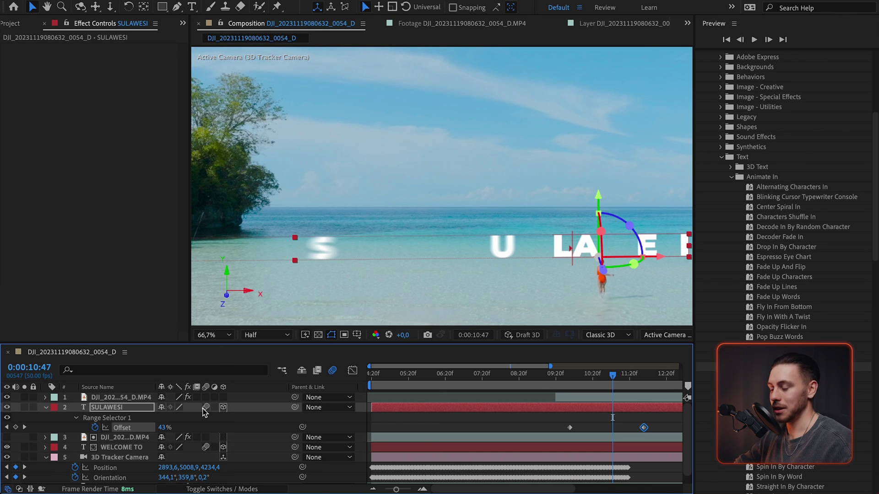
{"action": "left_click", "coordinate": [204, 409]}
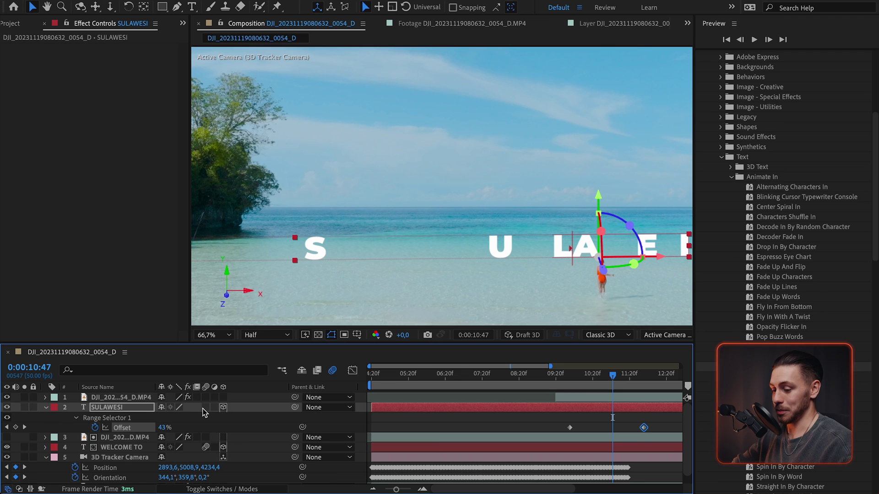
{"action": "left_click", "coordinate": [205, 408]}
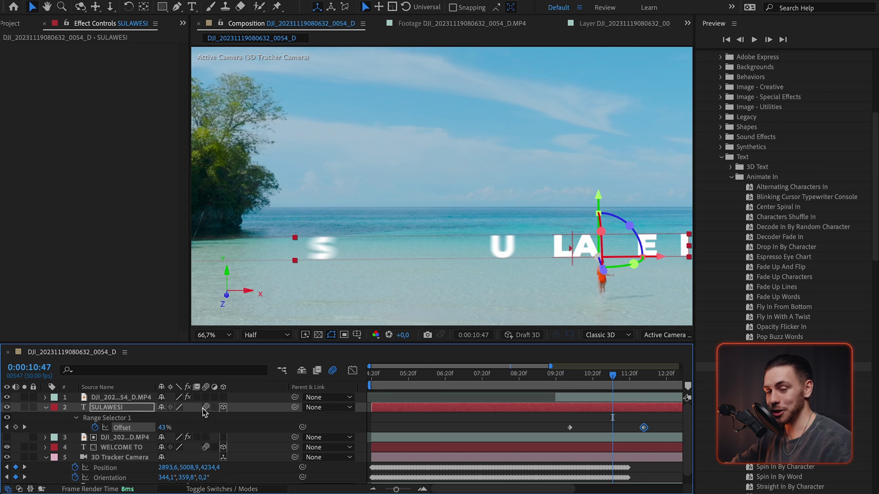